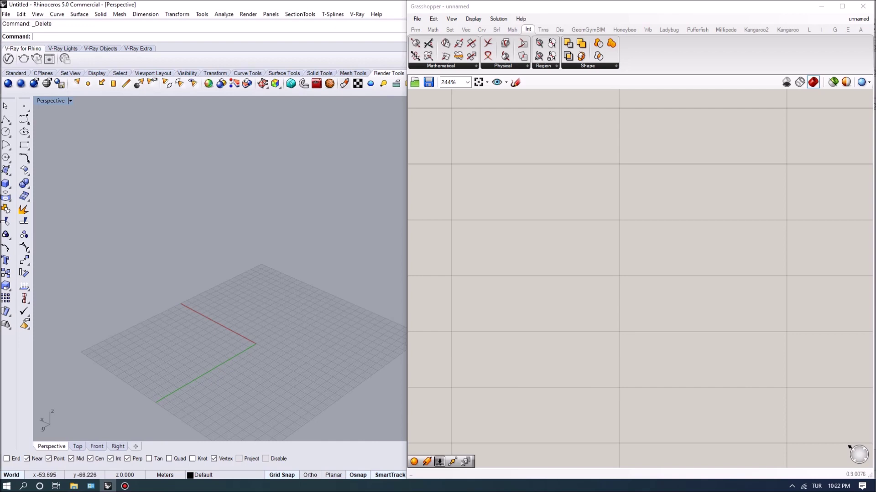
Add a Rectangle component to the empty Grasshopper canvas and move it clear of its insertion point
scroll(648, 256, down, 5)
right_drag(666, 274, 629, 275)
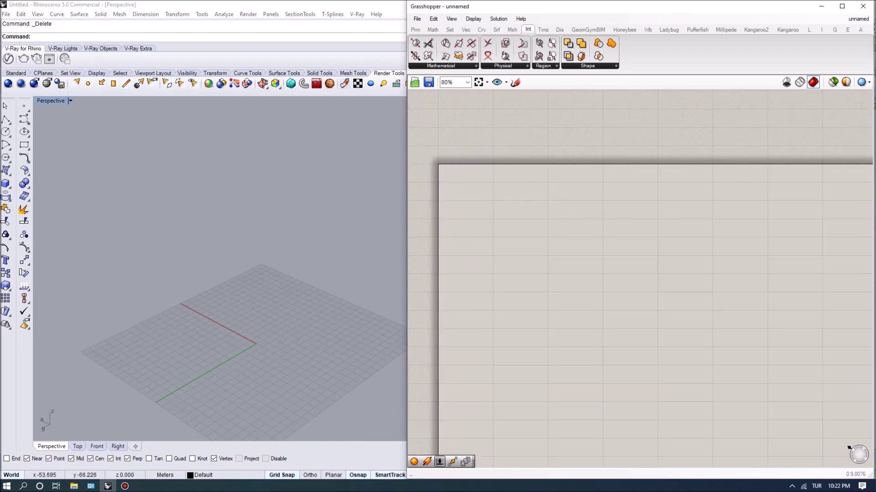
scroll(248, 332, up, 2)
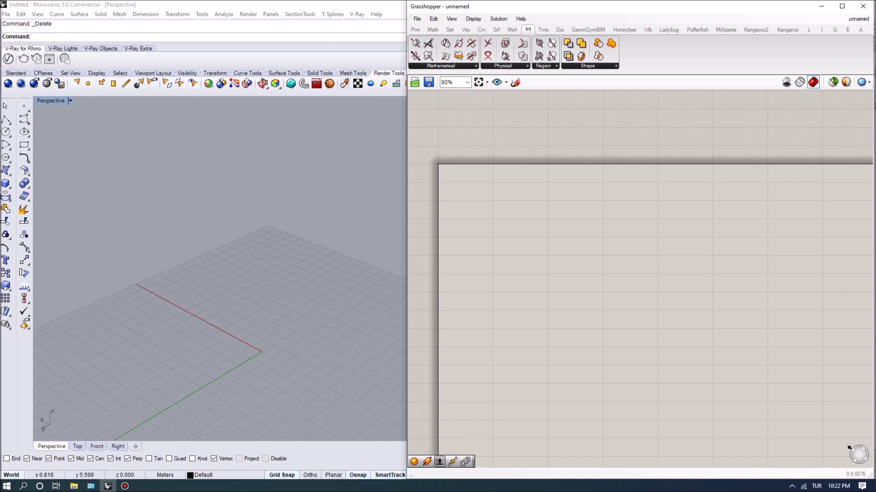
right_drag(575, 281, 593, 282)
double_click(593, 282)
text(re)
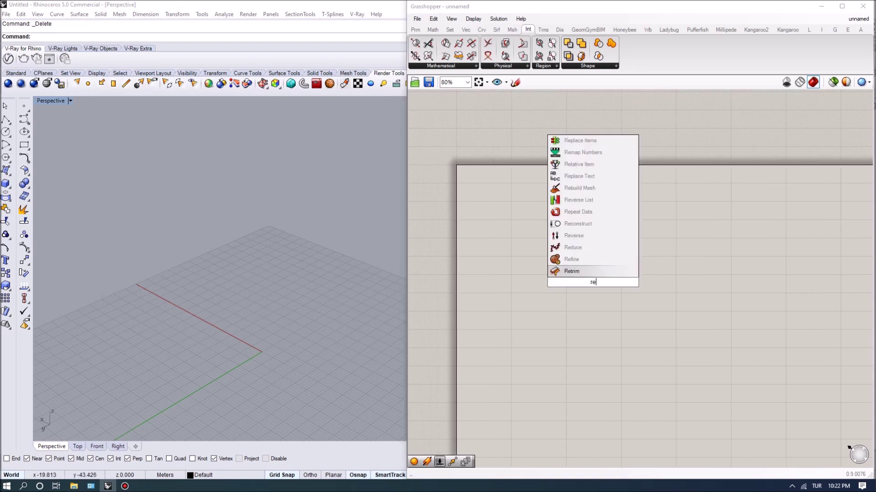
text(ctan)
click(581, 272)
scroll(580, 275, up, 3)
drag(604, 287, 692, 266)
right_drag(688, 250, 722, 251)
scroll(722, 250, up, 2)
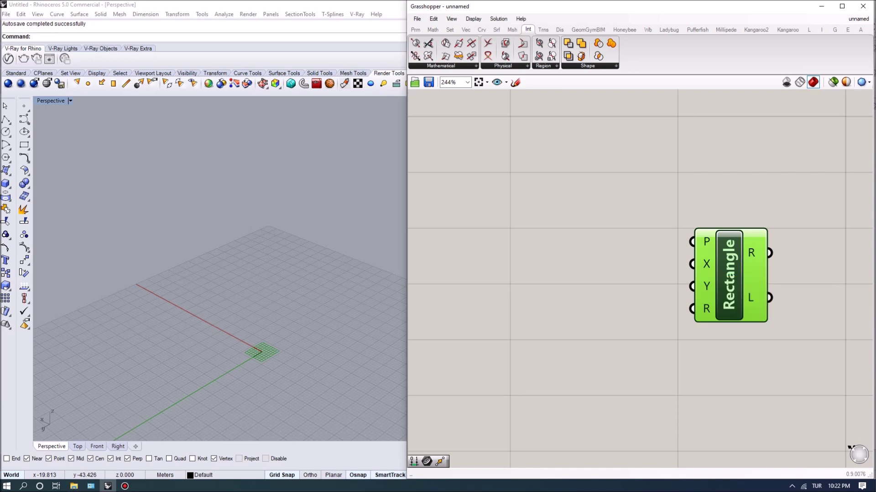
Add a Construct Domain component in front of the Rectangle component's inputs
scroll(684, 295, down, 1)
double_click(557, 256)
text(con)
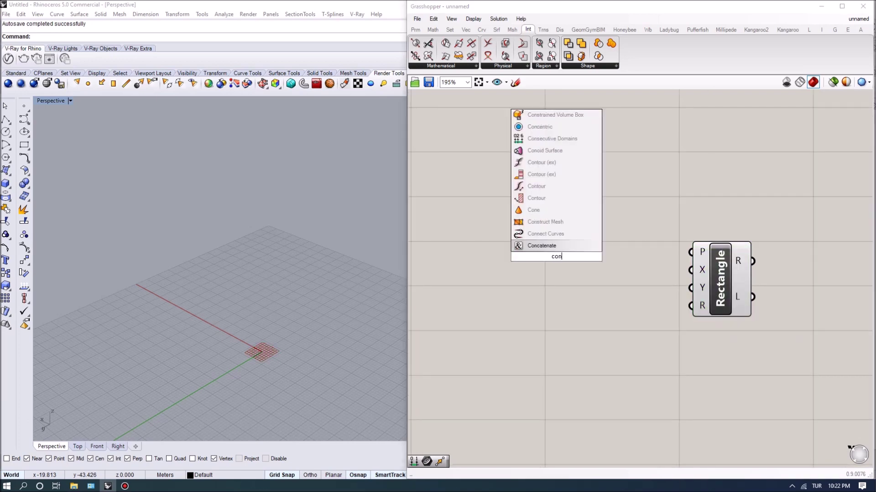
text(struct doma)
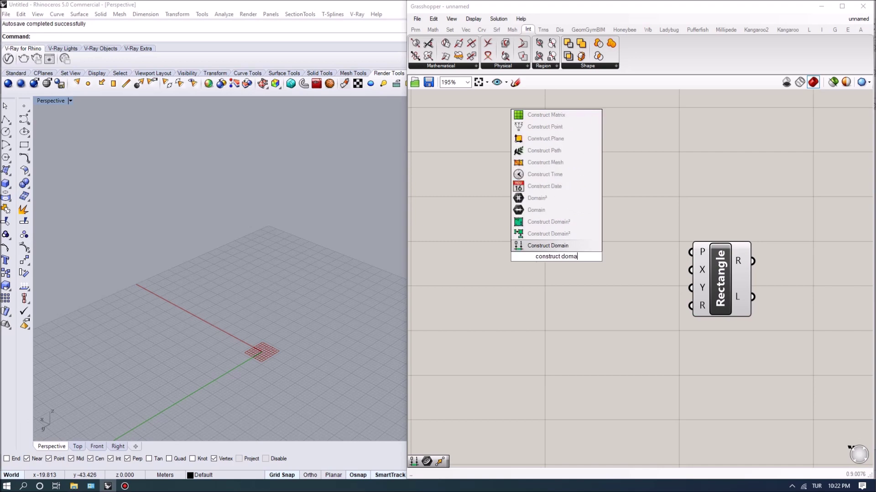
key(Return)
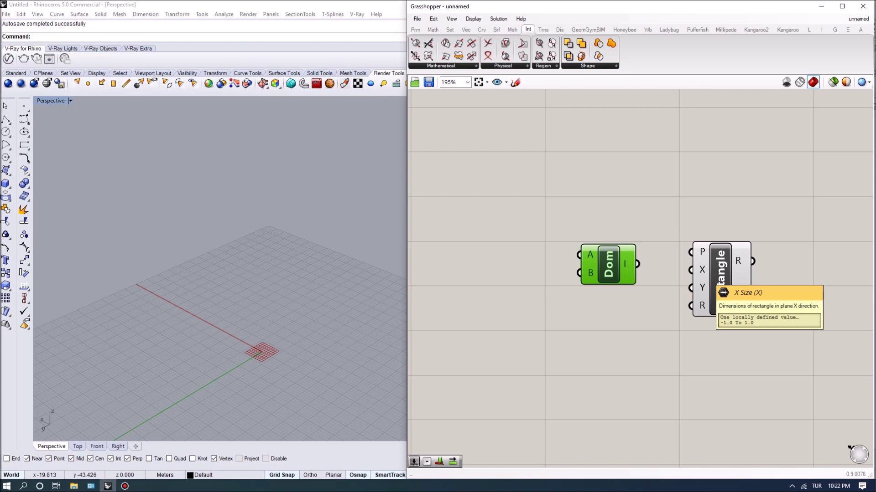
right_drag(661, 305, 771, 323)
click(771, 322)
double_click(549, 292)
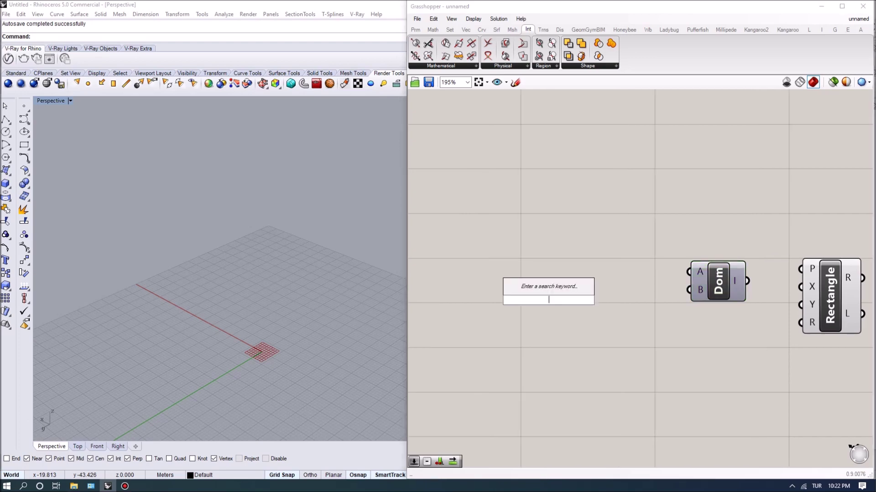
text(10)
key(Return)
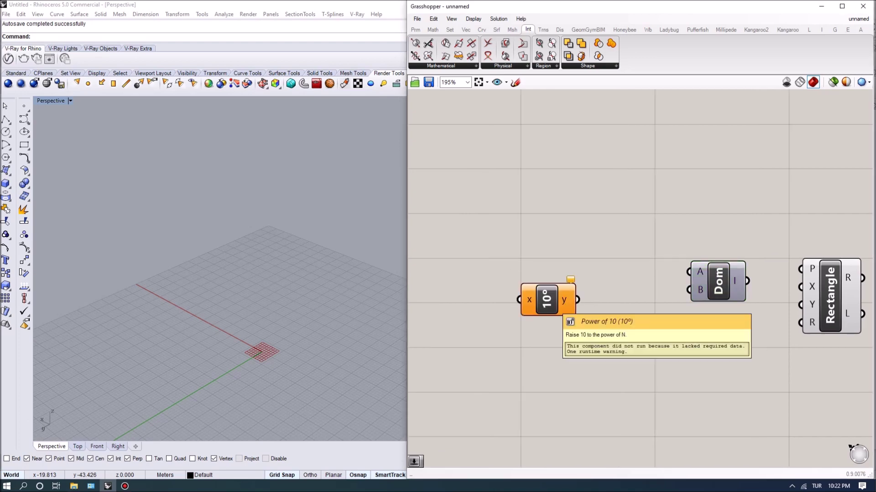
click(548, 297)
key(Delete)
Add a number slider set to 10 and place it well ahead of the Construct Domain component
double_click(549, 298)
text(10)
key(Return)
drag(549, 299, 505, 273)
drag(451, 274, 427, 291)
Add a Multiplication component and a number slider ranging from -1 to 1 set to -1, wired into its B input
double_click(602, 310)
text(mul)
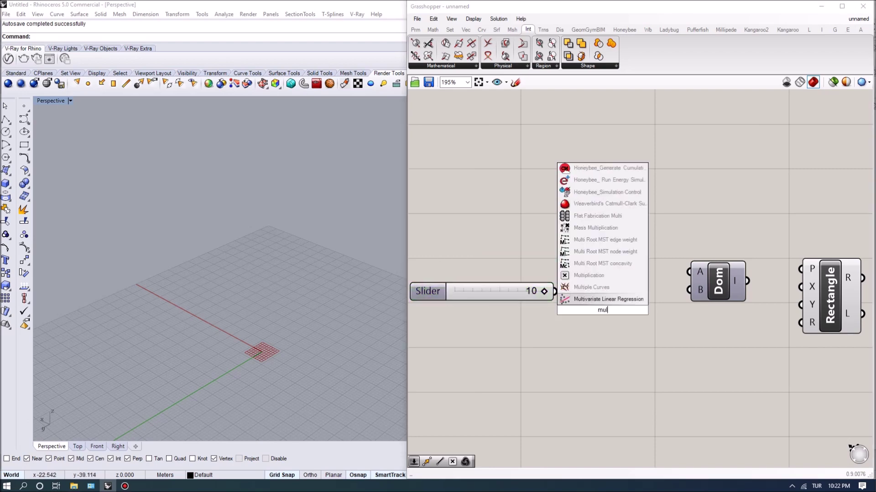
click(597, 286)
double_click(488, 339)
text(-1..1)
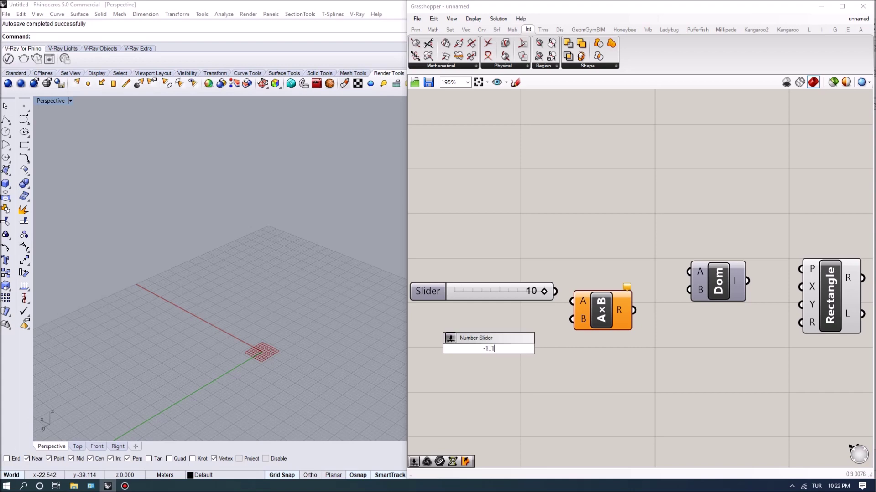
key(Return)
drag(562, 349, 572, 319)
Wire the product of both sliders as the domain's start and the 10 slider as its end, feeding the domain into the rectangle's X size
drag(555, 291, 688, 271)
drag(604, 309, 619, 316)
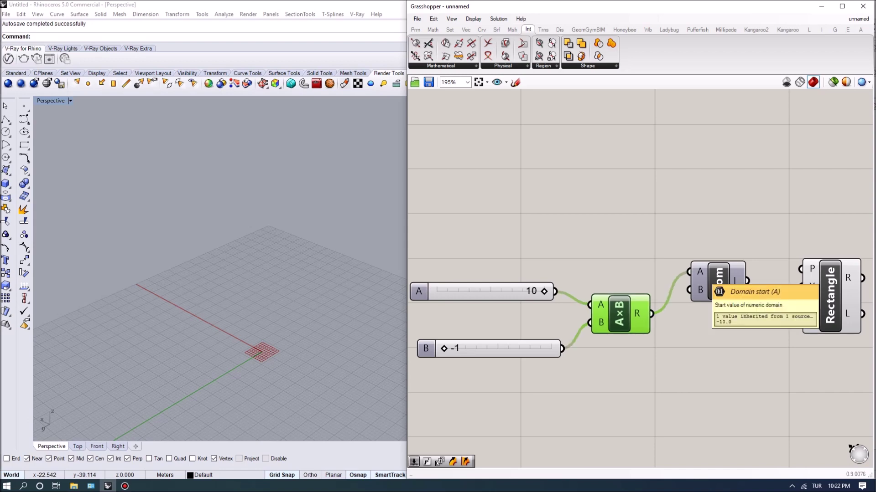
drag(555, 292, 689, 290)
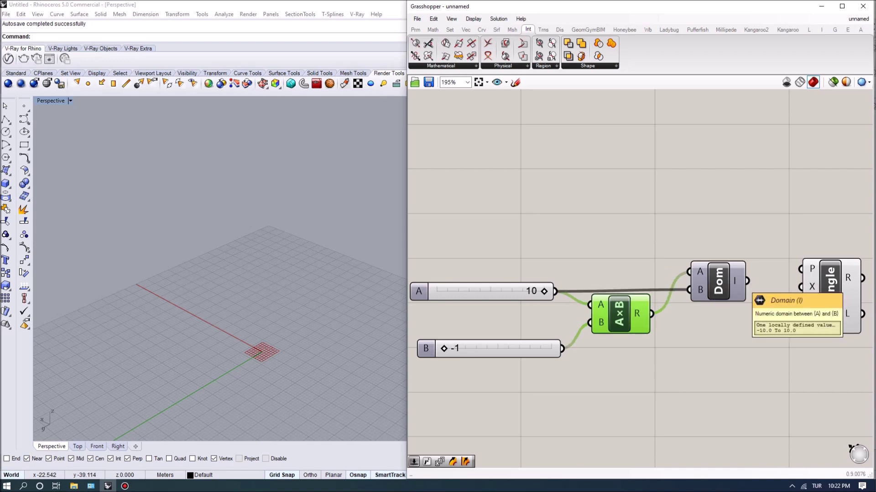
right_drag(759, 310, 724, 289)
drag(712, 259, 765, 265)
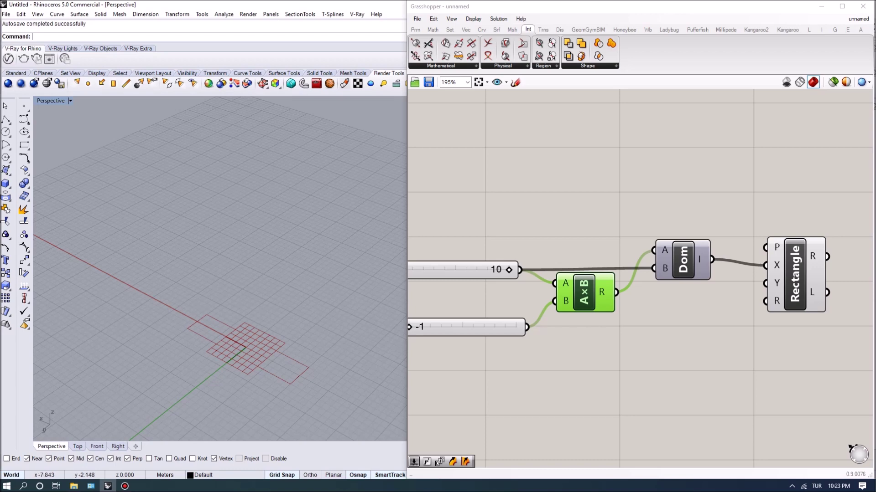
Align the -1 slider under the 10 slider, then duplicate the slider, multiplication and domain group below and wire the copy to the rectangle's Y size
right_drag(511, 368, 547, 371)
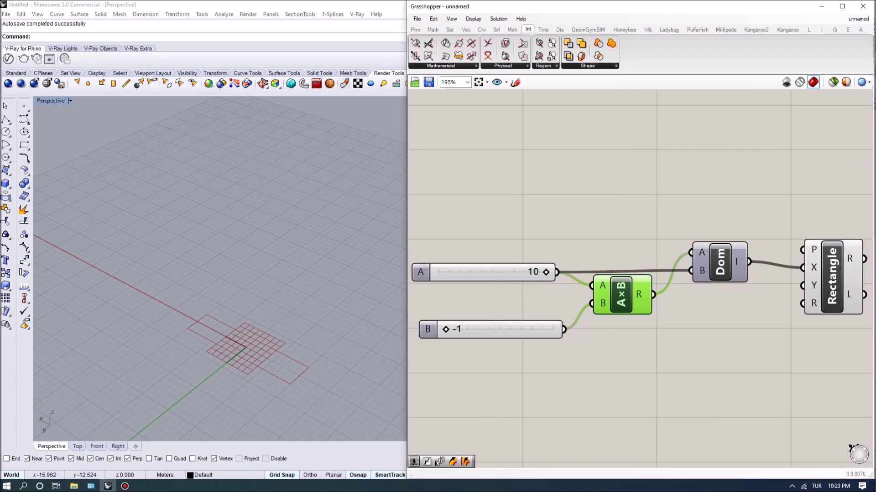
drag(516, 330, 510, 303)
scroll(567, 295, down, 1)
drag(702, 328, 531, 272)
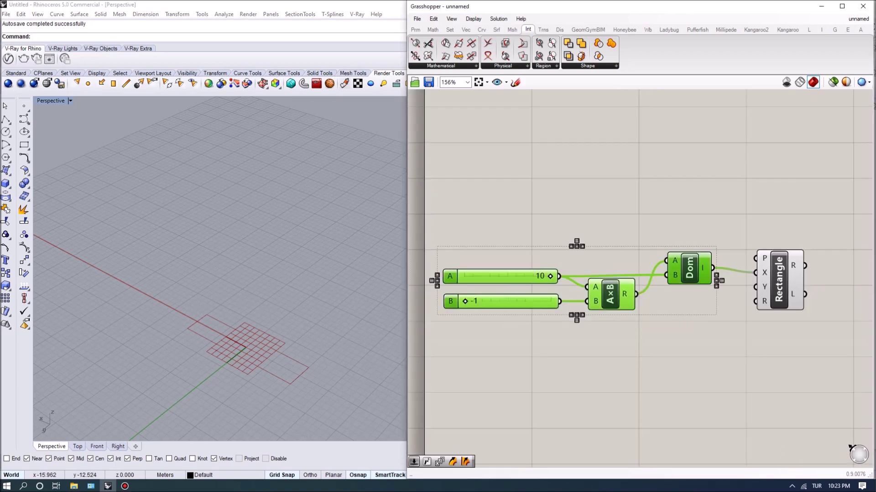
alt+drag(610, 295, 613, 357)
click(680, 375)
drag(716, 331, 755, 287)
click(779, 283)
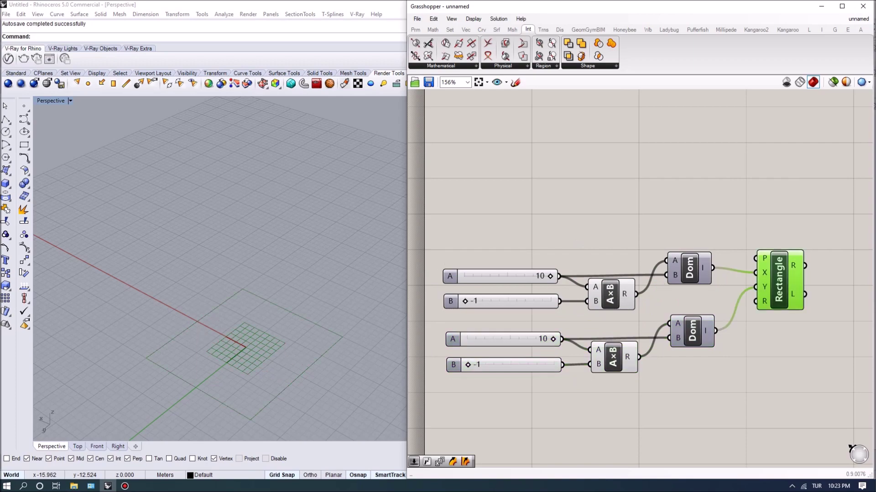
Move the Rectangle component slightly away from the domains and shift the whole definition further into the canvas
click(698, 209)
scroll(698, 210, down, 2)
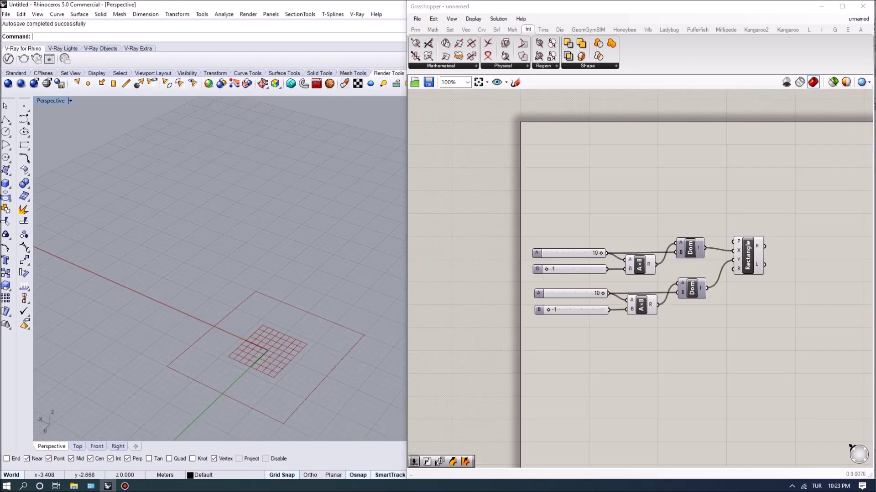
right_drag(211, 363, 205, 355)
drag(748, 256, 759, 259)
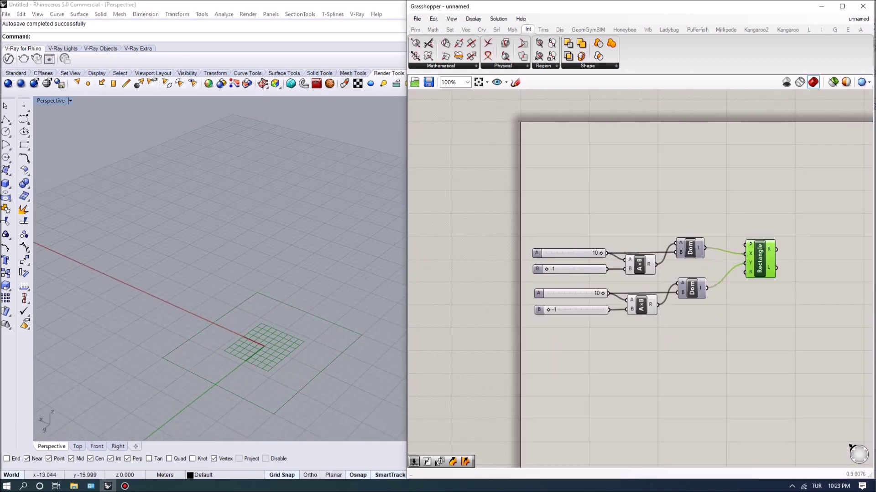
mouse_move(219, 360)
right_down()
mouse_move(202, 345)
mouse_move(209, 361)
right_up()
click(675, 210)
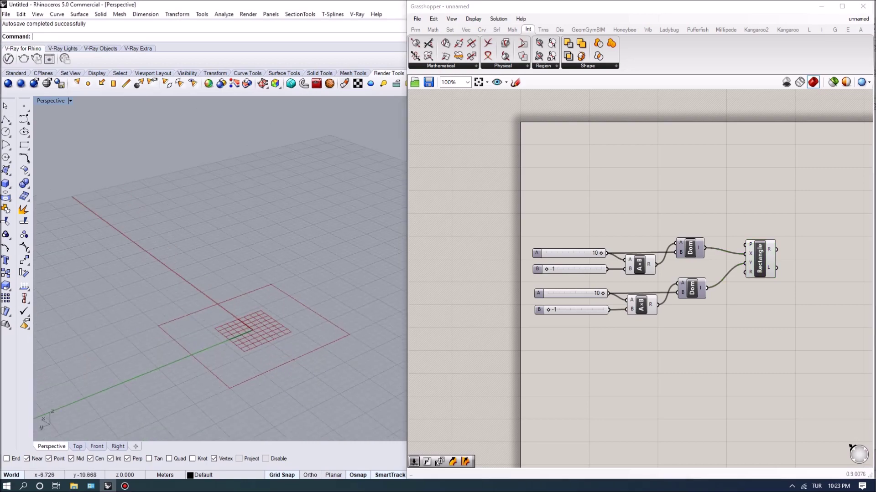
right_drag(712, 342, 620, 337)
key(ctrl+a)
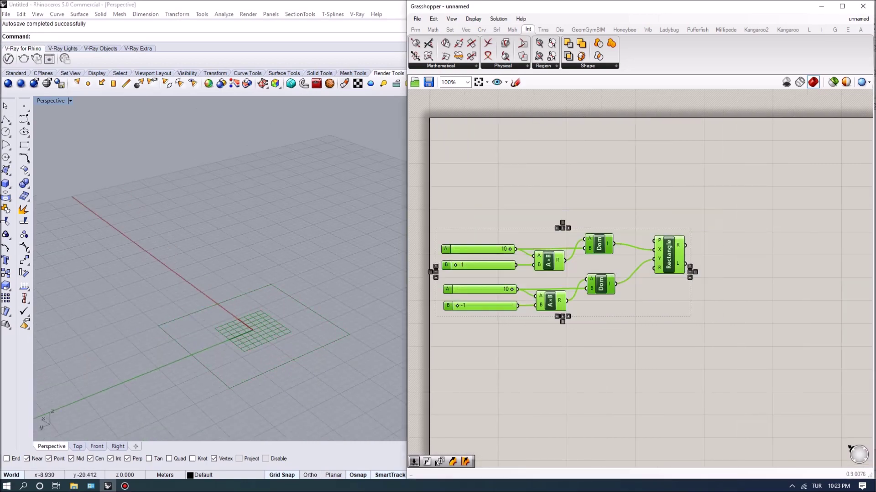
scroll(478, 212, down, 3)
drag(515, 238, 618, 260)
click(631, 238)
scroll(632, 239, up, 2)
scroll(635, 245, up, 1)
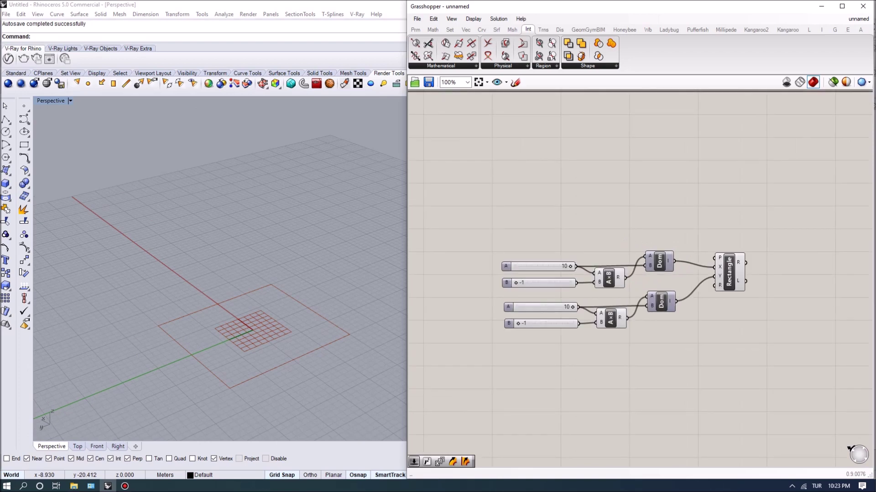
Tidy the layout by nudging the upper Construct Domain component and moving the Rectangle component farther from the domains
drag(685, 259, 664, 320)
scroll(264, 222, down, 5)
shift+right_drag(264, 222, 281, 302)
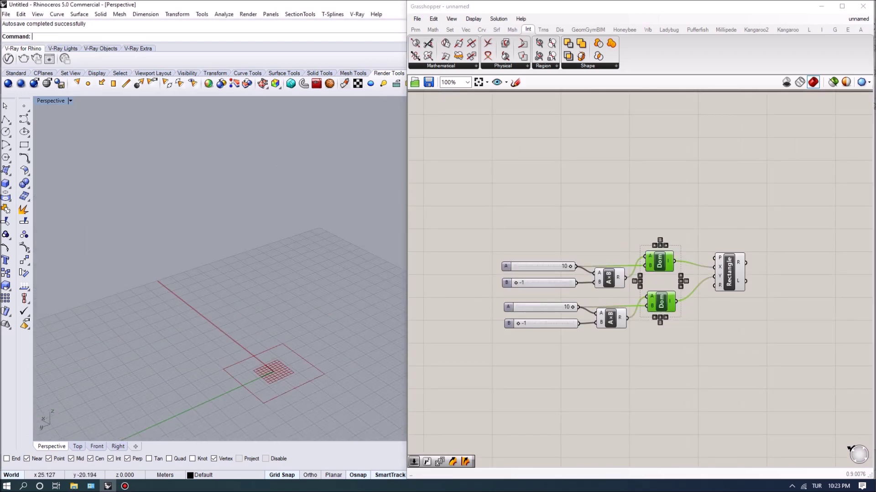
click(570, 228)
right_drag(291, 363, 316, 338)
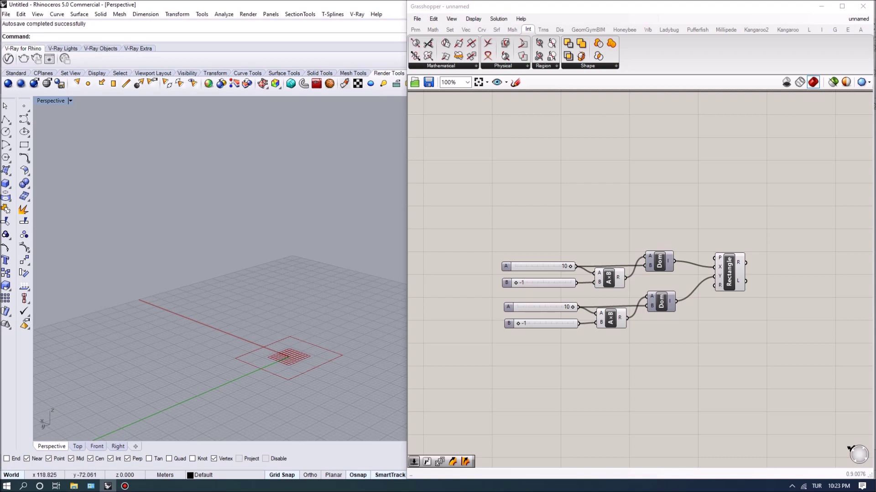
shift+right_drag(243, 143, 218, 191)
right_drag(247, 269, 249, 276)
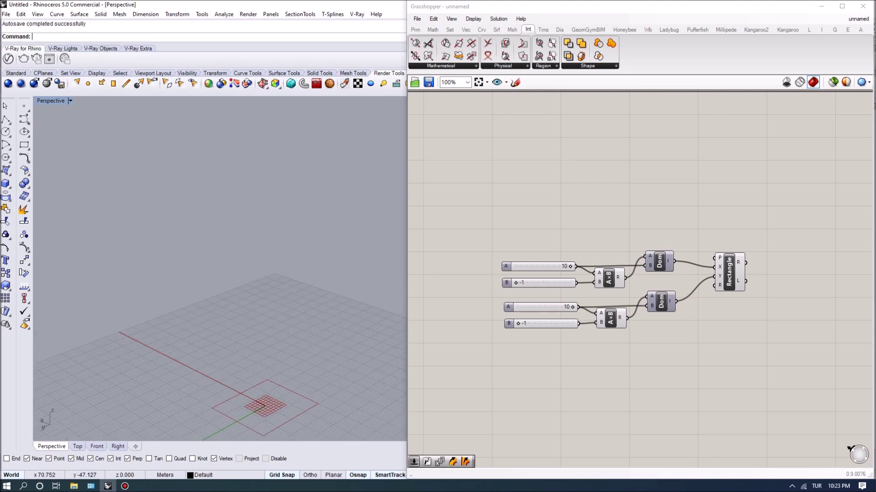
shift+right_drag(254, 322, 258, 302)
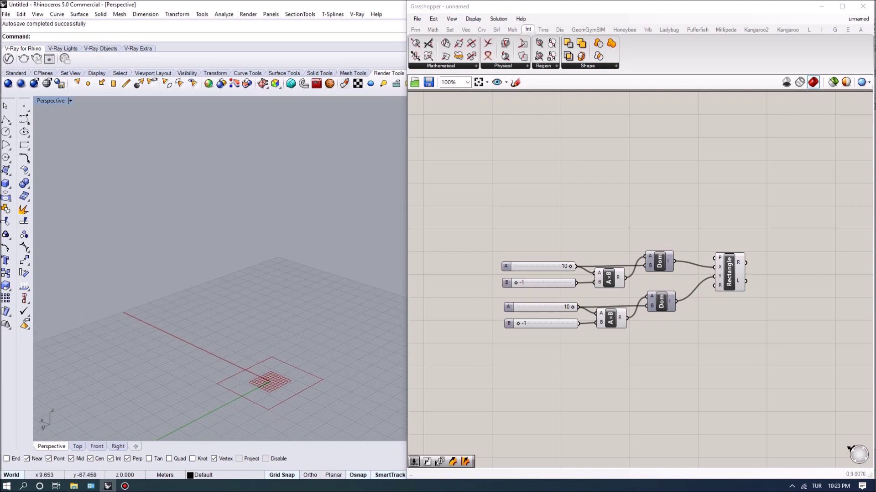
drag(660, 262, 662, 265)
drag(729, 272, 743, 265)
scroll(569, 175, up, 1)
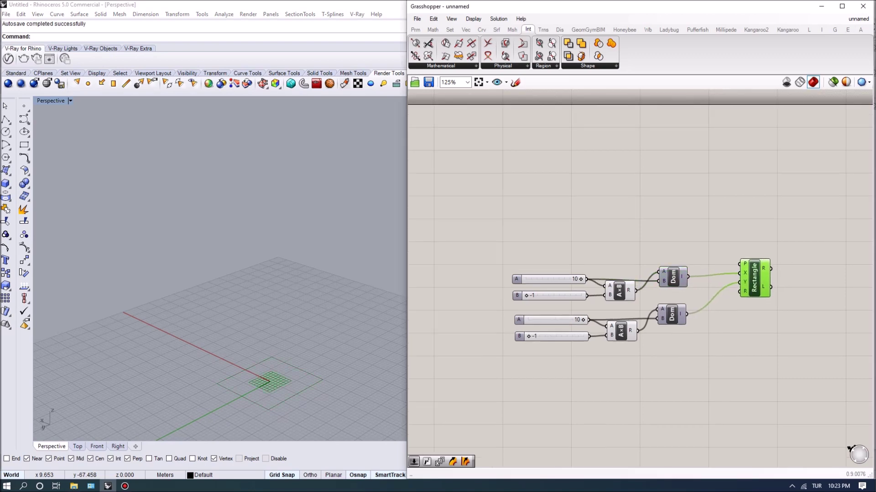
Add a Series component and place it above the slider groups
double_click(615, 235)
text(serie)
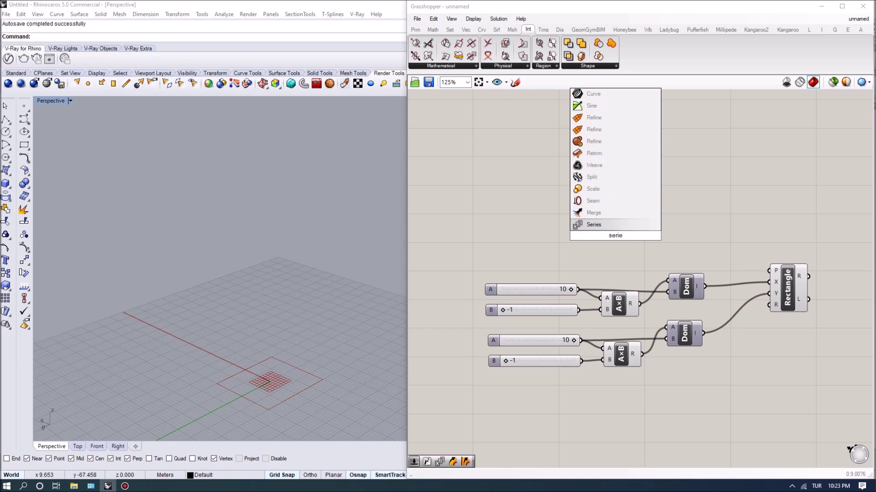
key(Return)
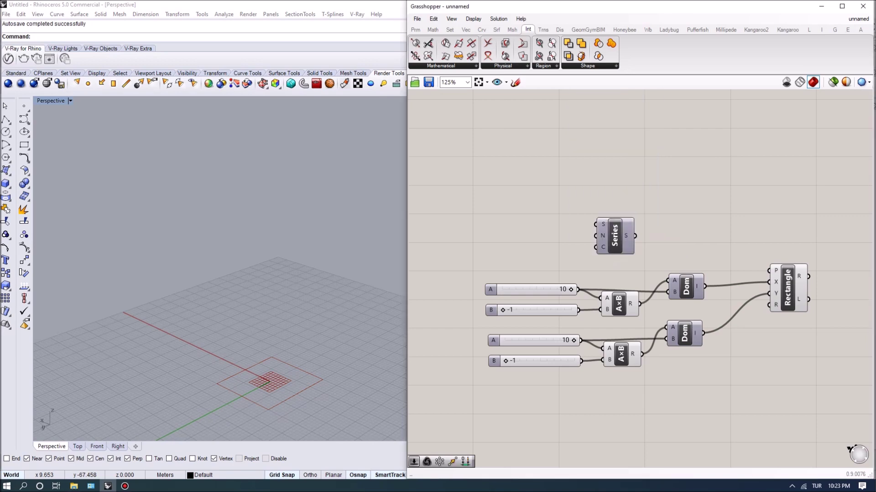
drag(615, 235, 553, 211)
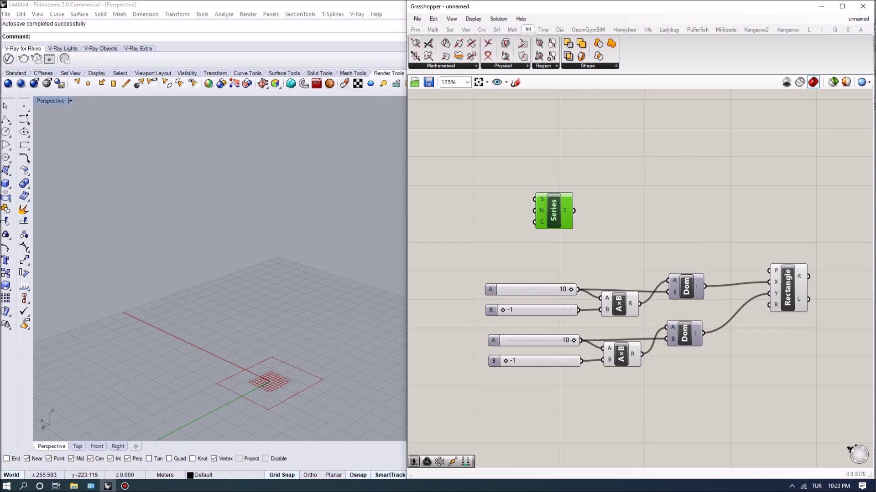
Add a number slider set to 20 and wire it into the Series component's Count input
right_drag(492, 196, 502, 204)
right_drag(447, 224, 524, 242)
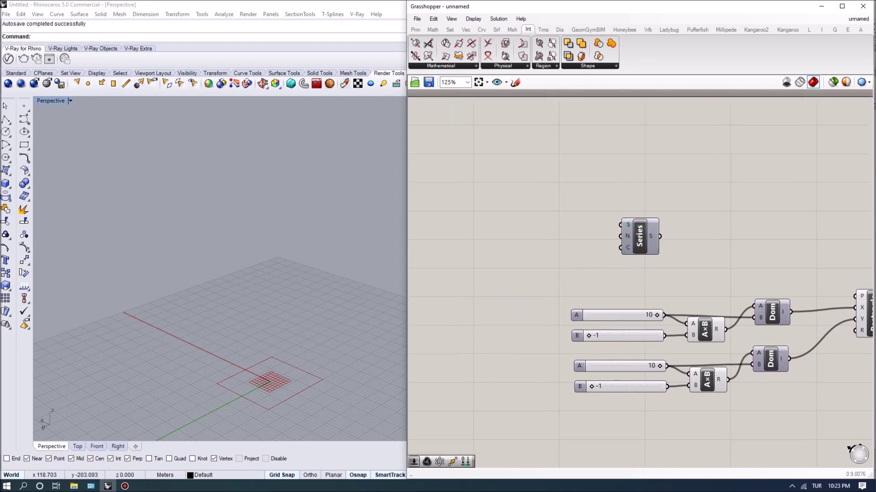
double_click(523, 243)
text(220)
key(Return)
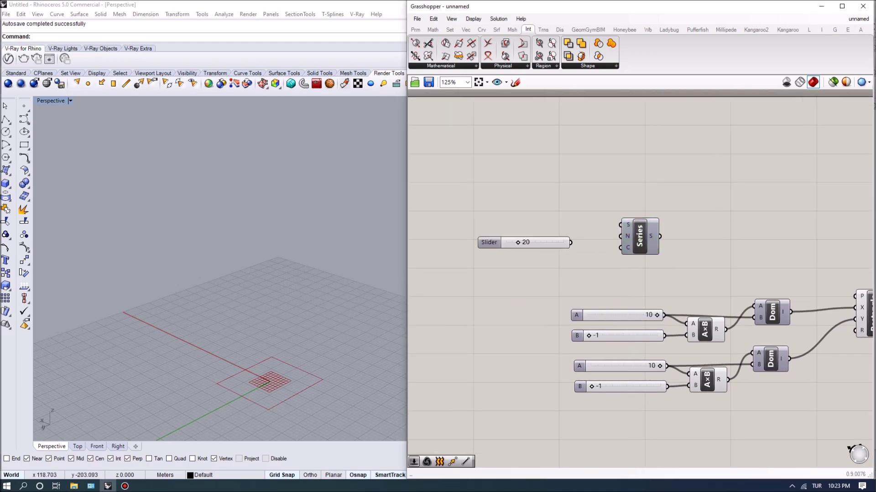
drag(488, 242, 497, 254)
drag(578, 254, 621, 247)
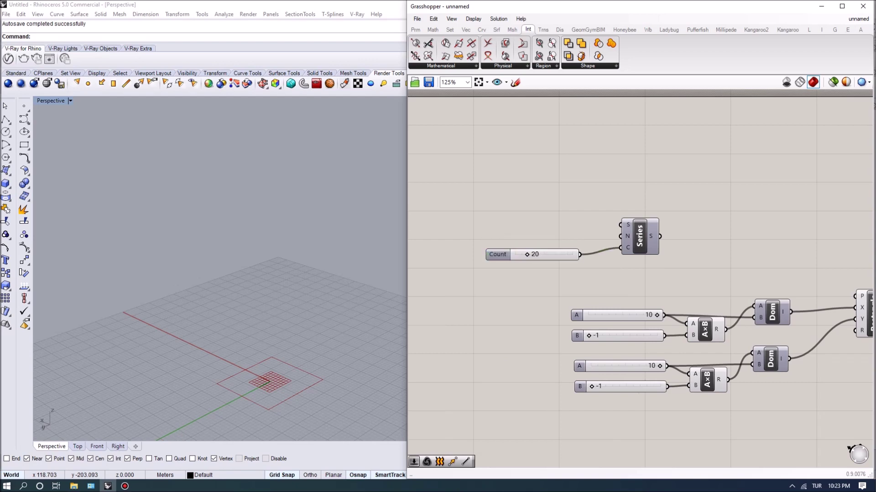
Add a number slider set to 10, wire it into the Series component's Step input, and inspect the series output
double_click(529, 230)
text(10)
key(Return)
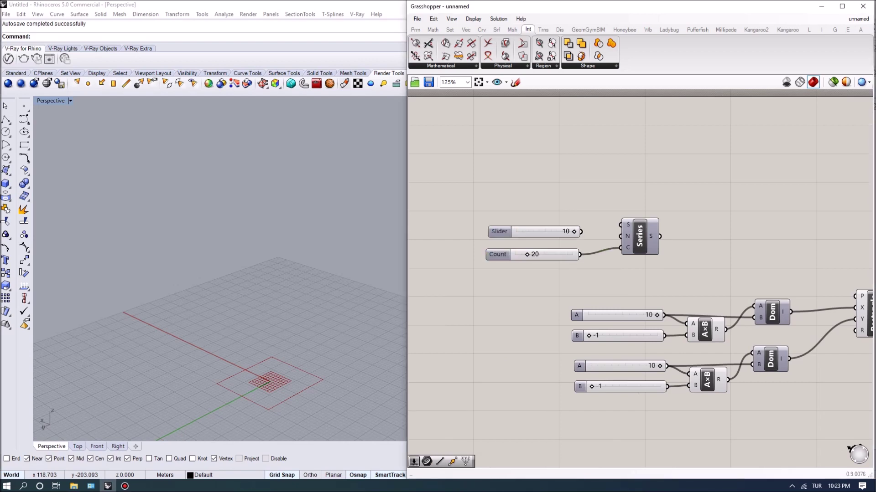
mouse_move(660, 237)
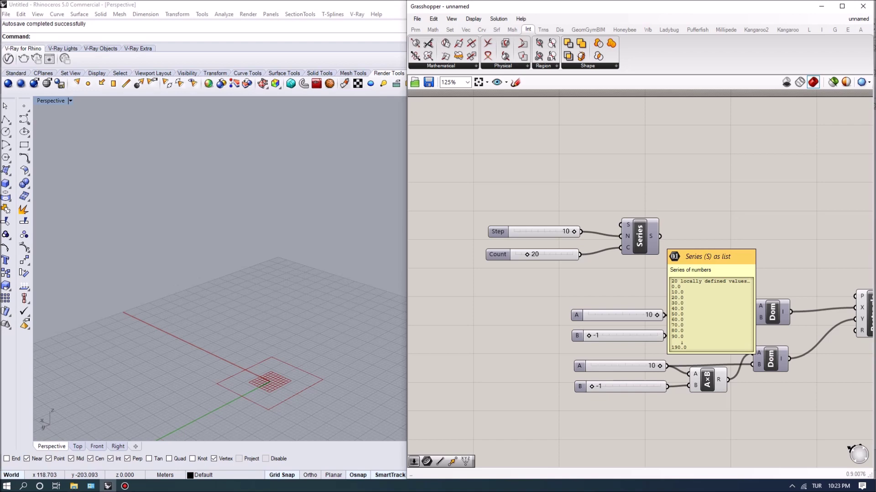
Add a Construct Point component beside Series, wire the Series output into its Z input, and shift it slightly upward
right_drag(702, 236, 636, 228)
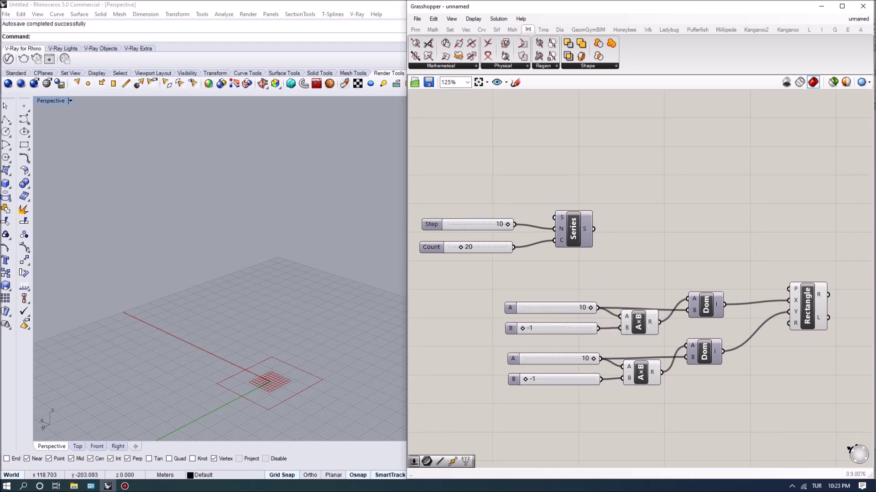
double_click(636, 228)
text(xyz)
key(Up)
key(Up)
key(Up)
key(Up)
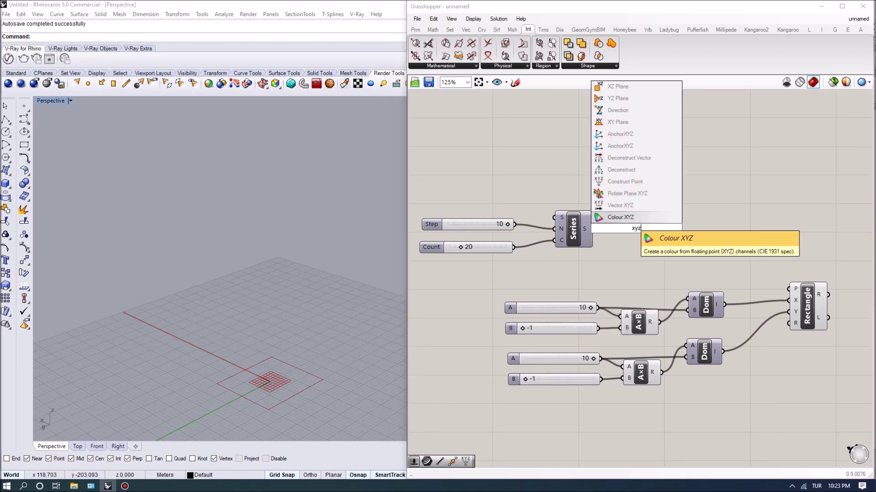
key(Return)
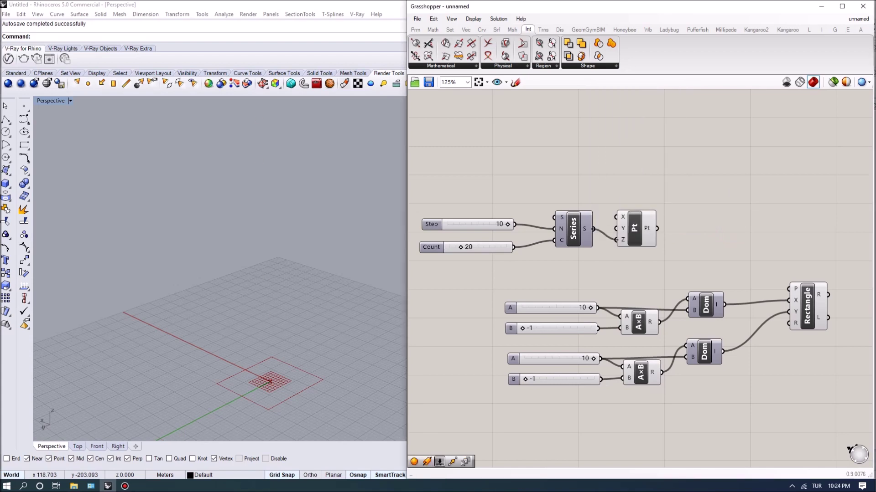
drag(635, 229, 639, 216)
right_drag(501, 283, 457, 273)
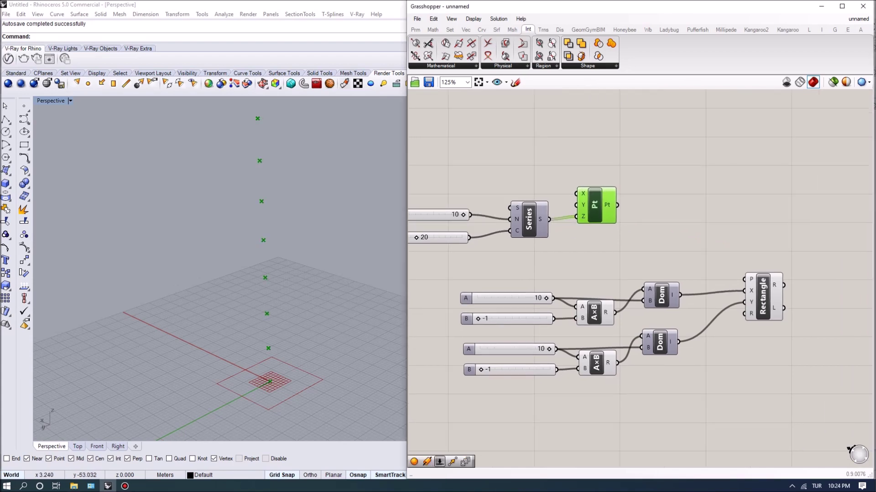
Add an XY Plane component and wire the constructed points into its origin input
drag(648, 220, 649, 220)
double_click(665, 220)
text(xy)
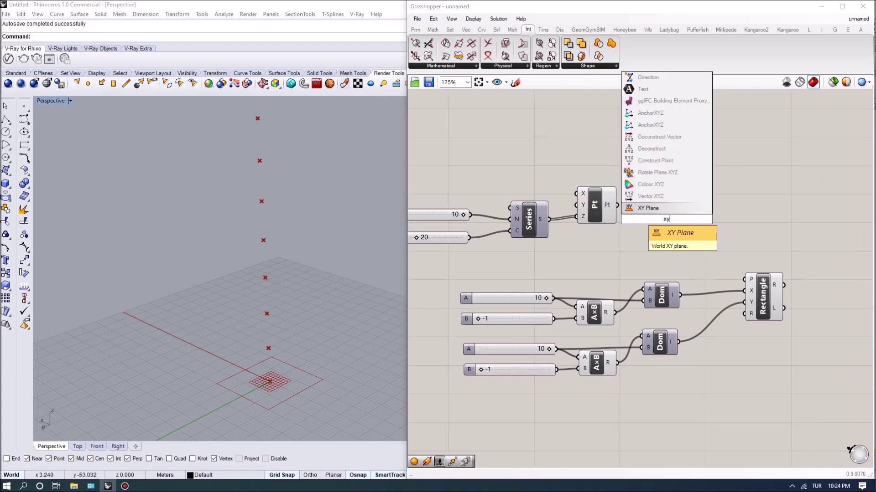
key(Return)
drag(647, 219, 648, 219)
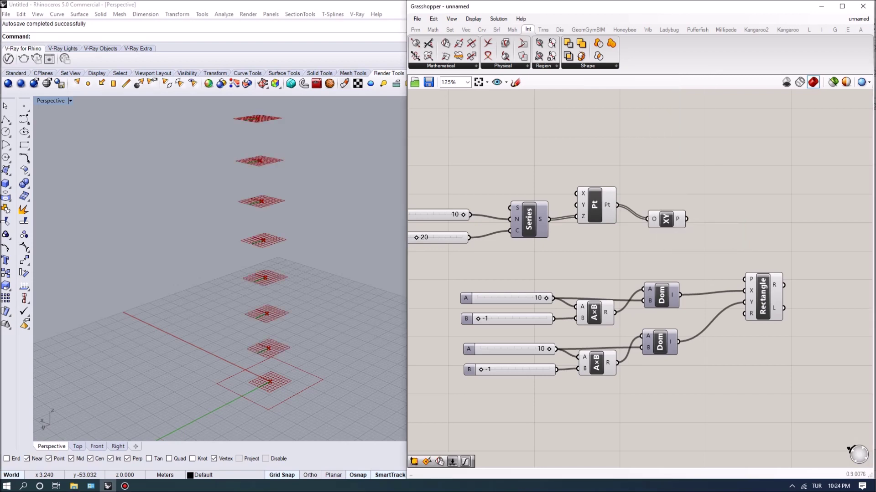
right_drag(320, 274, 303, 265)
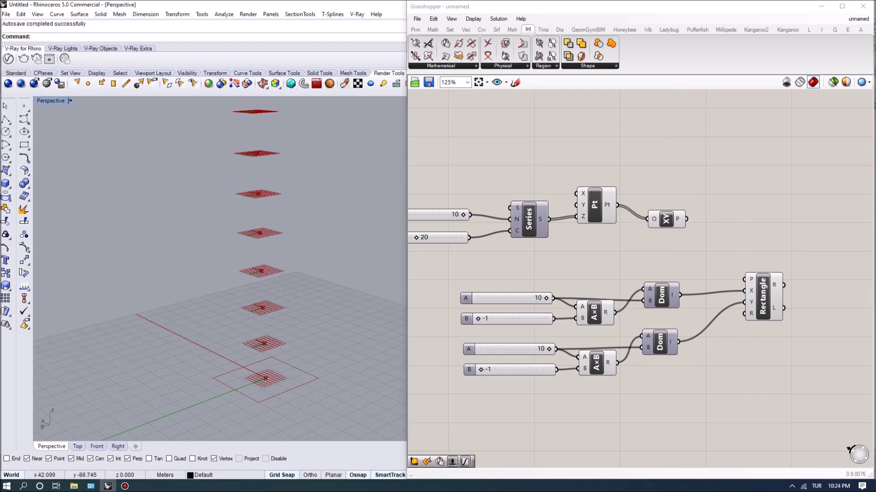
Wire the XY Plane output into the Rectangle component's P input and check the stacked rectangles in the Perspective viewport
drag(687, 219, 744, 279)
click(762, 297)
right_drag(310, 283, 329, 282)
scroll(278, 283, down, 5)
click(516, 269)
scroll(326, 255, down, 6)
scroll(327, 182, up, 2)
right_drag(323, 200, 326, 233)
scroll(323, 228, up, 4)
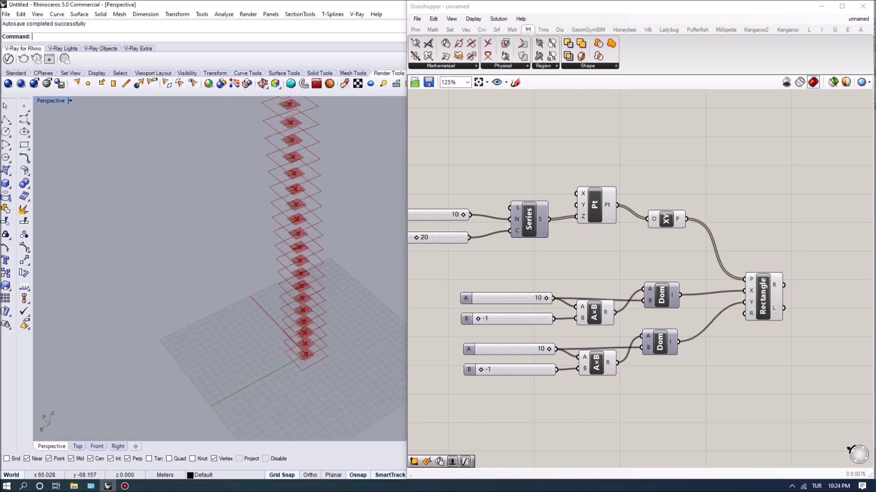
Try Step slider values of 3 and 5 for the spacing between the stacked rectangles
right_drag(478, 177, 575, 214)
scroll(575, 215, up, 2)
drag(550, 274, 483, 274)
right_drag(294, 265, 295, 279)
scroll(295, 279, up, 6)
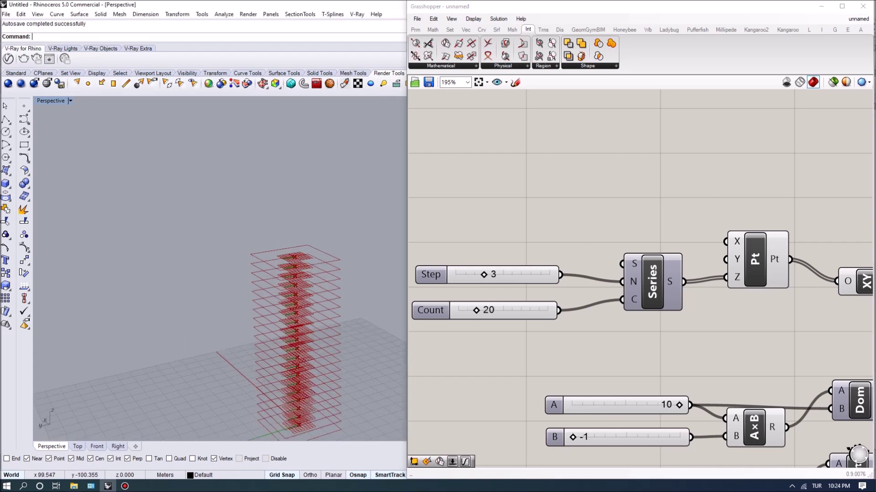
drag(483, 274, 502, 275)
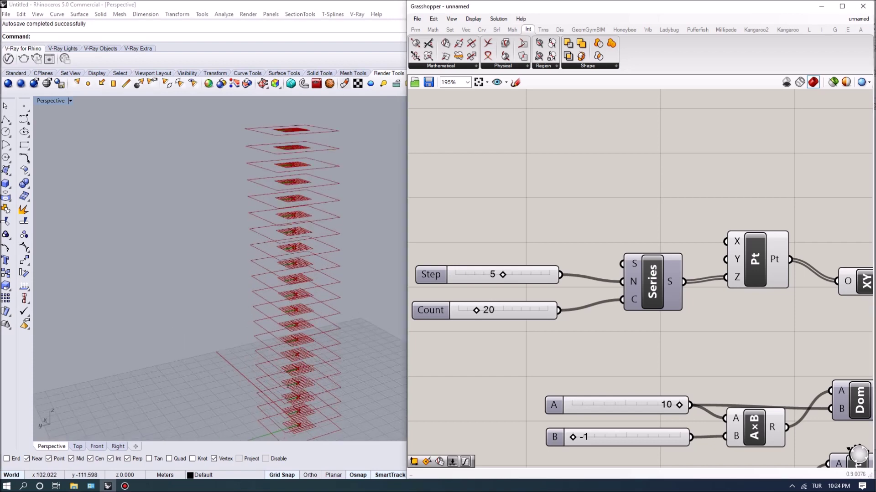
Set the Count slider to 14 and the Step slider to 7, and review the stack in the Perspective viewport
drag(476, 310, 470, 310)
drag(503, 274, 521, 274)
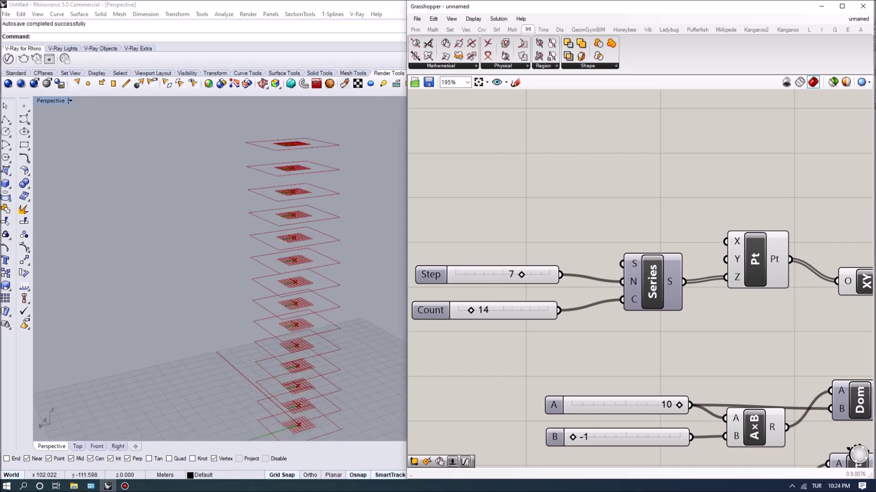
scroll(295, 230, down, 5)
mouse_move(296, 231)
right_down()
mouse_move(295, 205)
mouse_move(296, 232)
right_up()
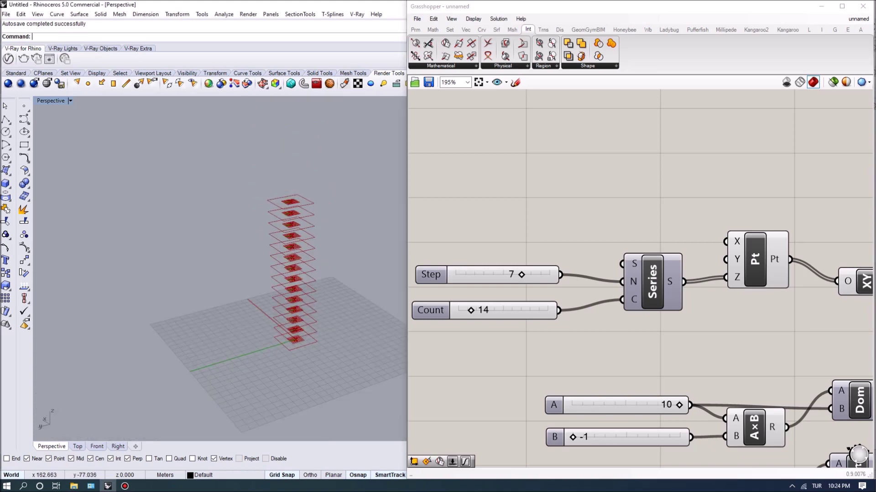
scroll(296, 232, up, 2)
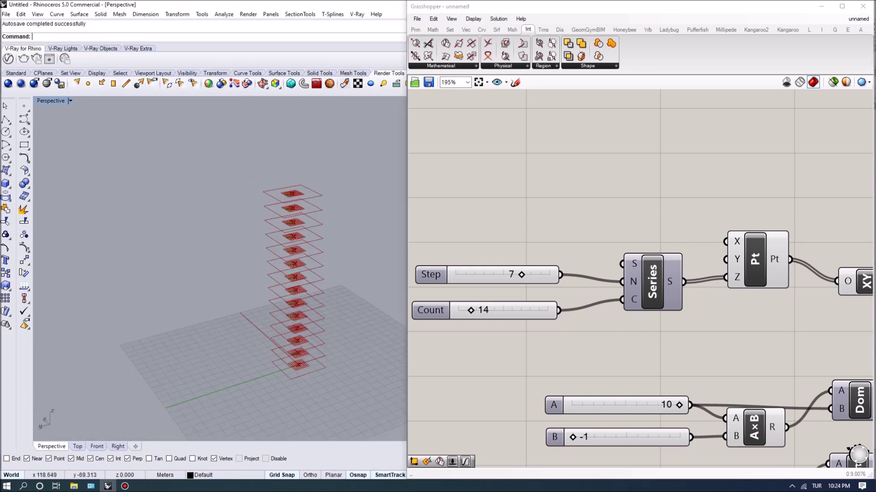
mouse_move(302, 260)
right_down()
mouse_move(302, 242)
mouse_move(299, 266)
right_up()
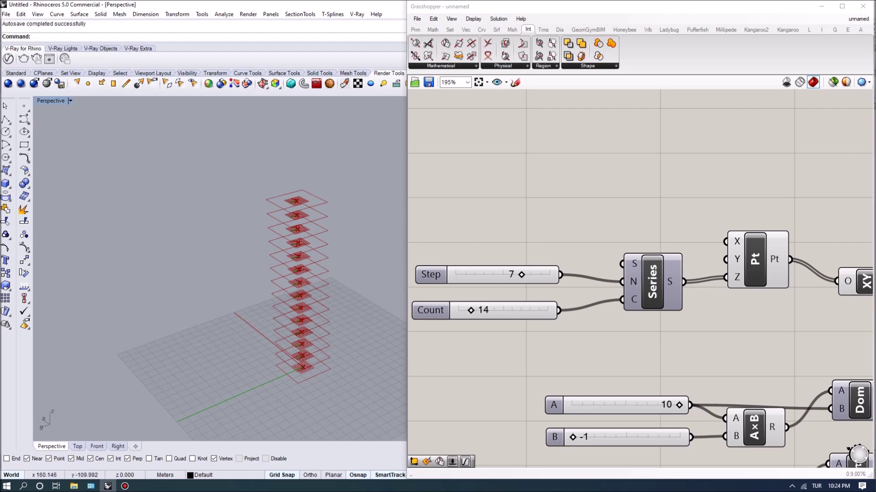
Nudge the Rectangle component away from the domains and select the XY Plane component to highlight its planes
click(423, 150)
scroll(423, 149, down, 3)
mouse_move(760, 374)
mouse_down()
mouse_move(493, 266)
mouse_move(644, 370)
mouse_move(513, 315)
mouse_up()
right_drag(728, 326, 646, 281)
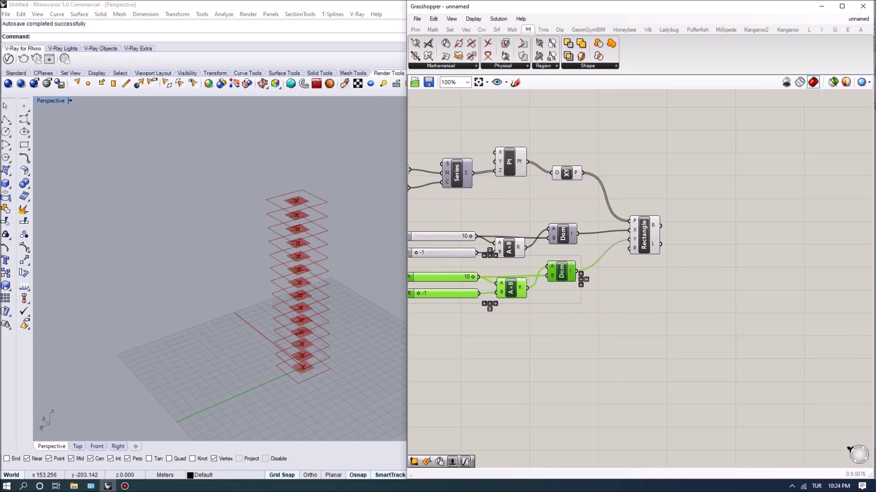
drag(645, 235, 659, 239)
right_drag(662, 283, 706, 292)
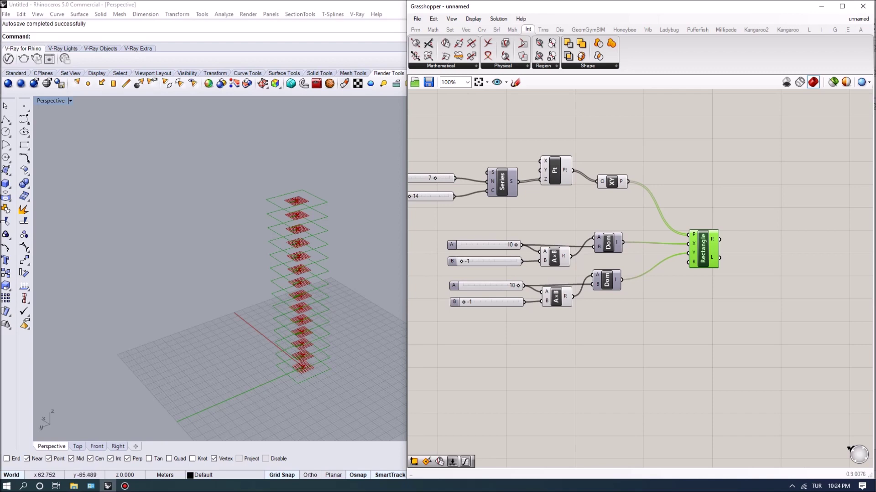
right_drag(606, 210, 638, 218)
click(638, 178)
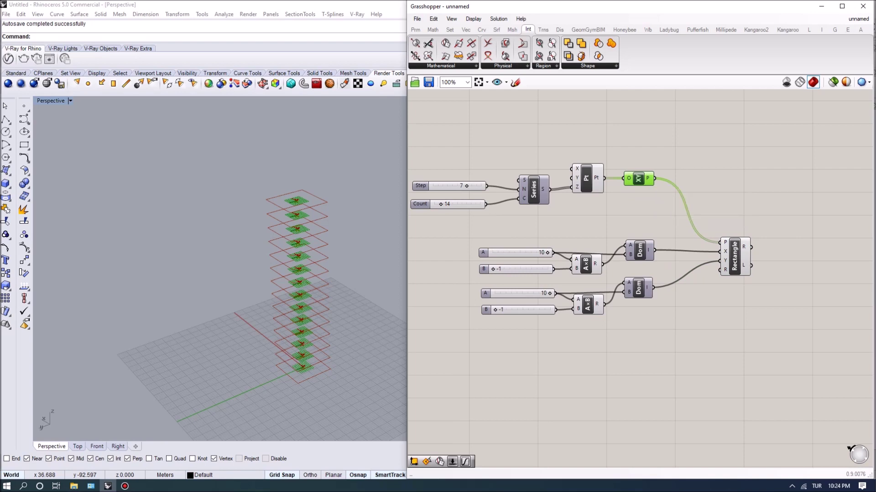
Move the Rectangle component much farther from the domain components and lower the XY Plane component slightly
right_drag(679, 219, 690, 202)
drag(745, 240, 744, 234)
right_drag(744, 234, 687, 233)
drag(687, 233, 685, 242)
right_drag(685, 242, 707, 236)
drag(707, 235, 784, 235)
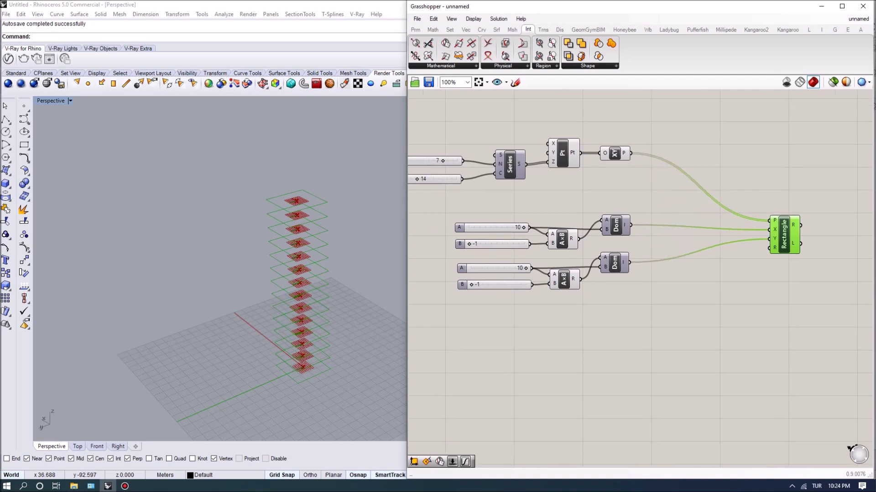
drag(614, 153, 618, 160)
Add a Graph Mapper component below the slider and domain groups
right_drag(569, 311, 602, 328)
double_click(603, 328)
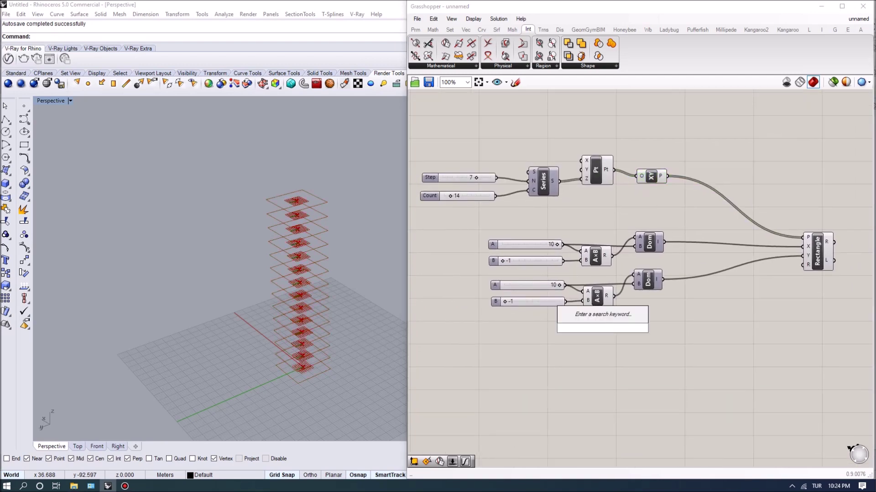
text(grap)
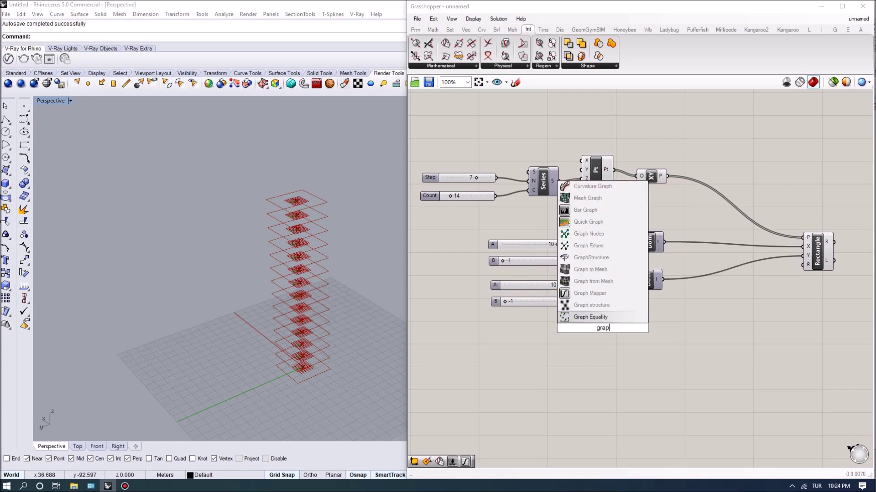
text(h)
click(598, 317)
drag(600, 320, 611, 346)
right_drag(611, 347, 644, 349)
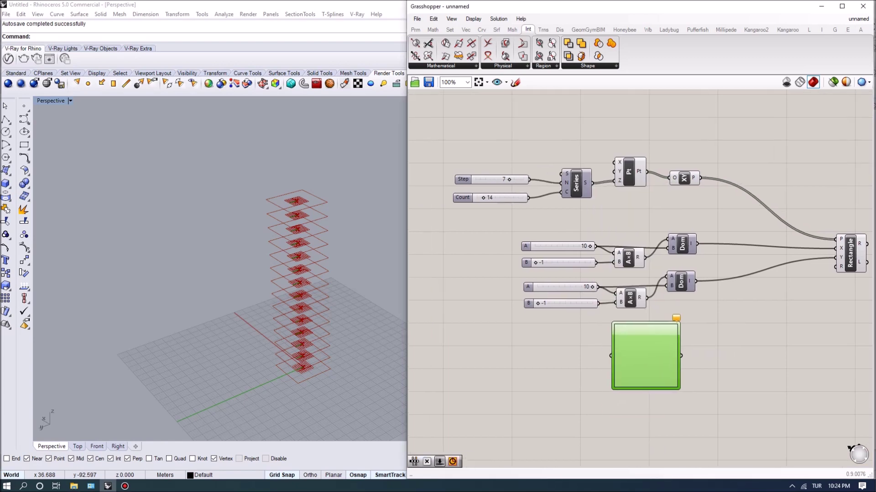
Set the Graph Mapper's graph type to Linear and move it farther below the domain groups
right_click(640, 356)
mouse_move(666, 460)
click(748, 404)
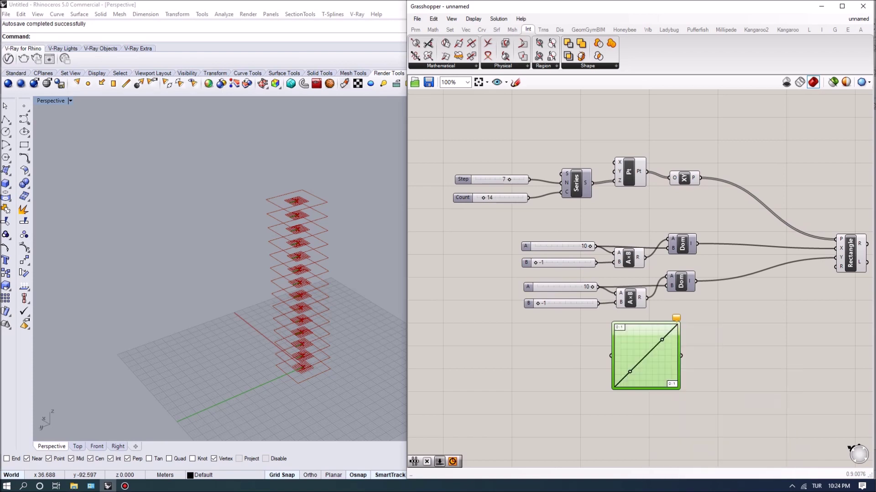
drag(639, 353, 657, 380)
click(726, 356)
Add a Range component and place it beside the Graph Mapper's input side
right_drag(725, 356, 740, 356)
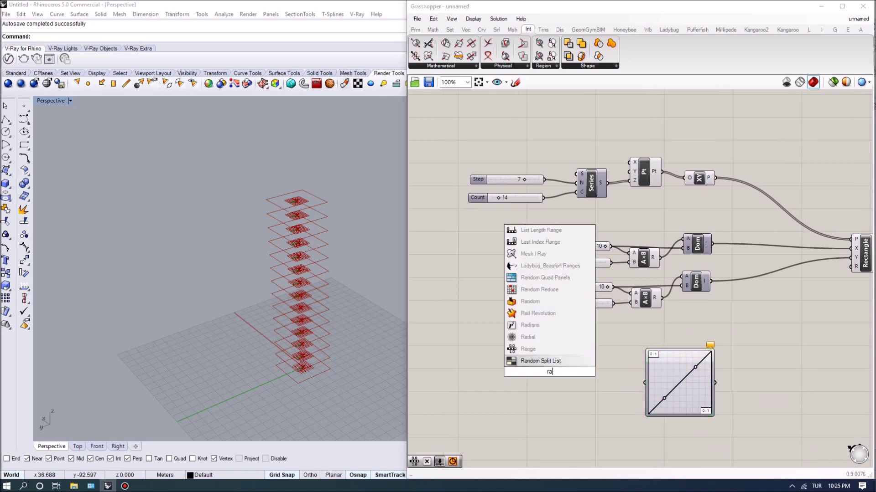
text(nge)
key(Return)
drag(549, 372, 600, 372)
scroll(599, 374, up, 1)
right_drag(602, 328, 655, 339)
Move the Count slider closer to the Step slider and wire it into the Range component's N input
click(501, 164)
drag(501, 164, 503, 157)
drag(585, 157, 632, 392)
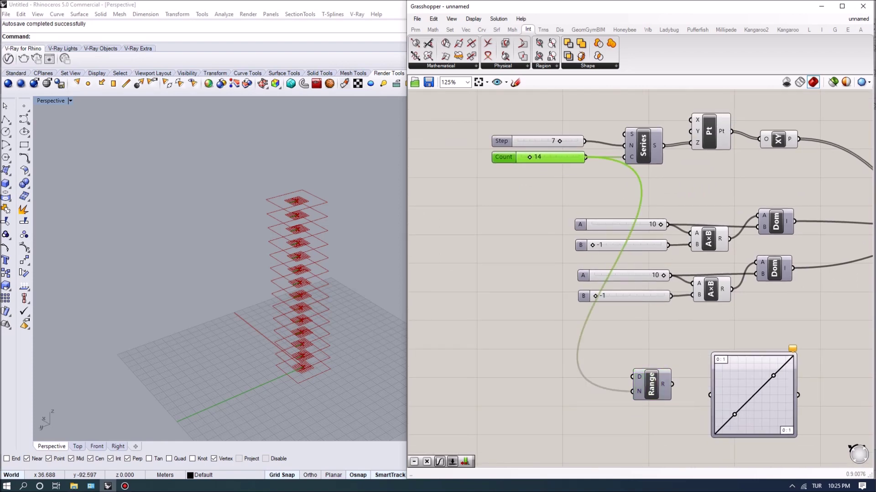
right_drag(675, 333, 500, 310)
mouse_move(615, 116)
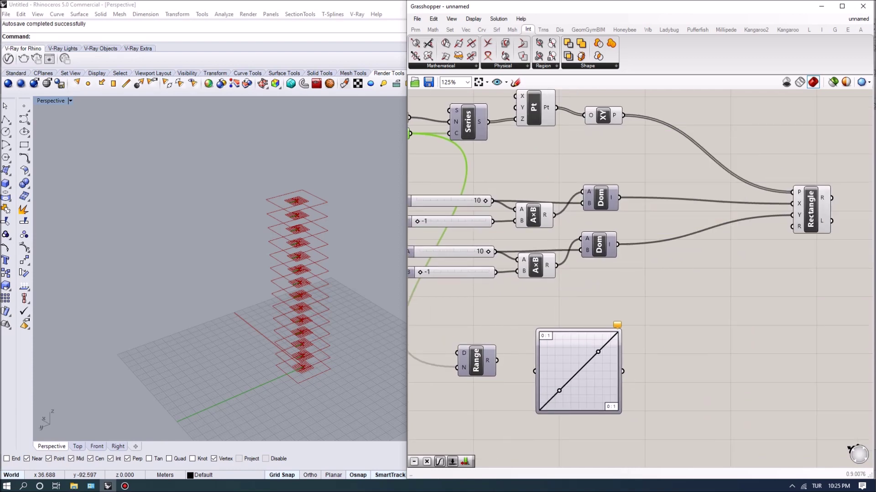
right_drag(515, 393, 563, 344)
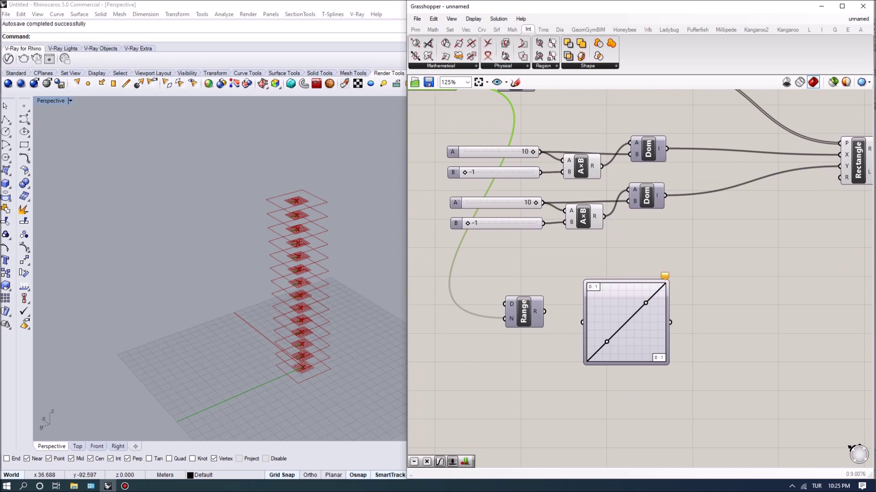
right_drag(544, 311, 671, 362)
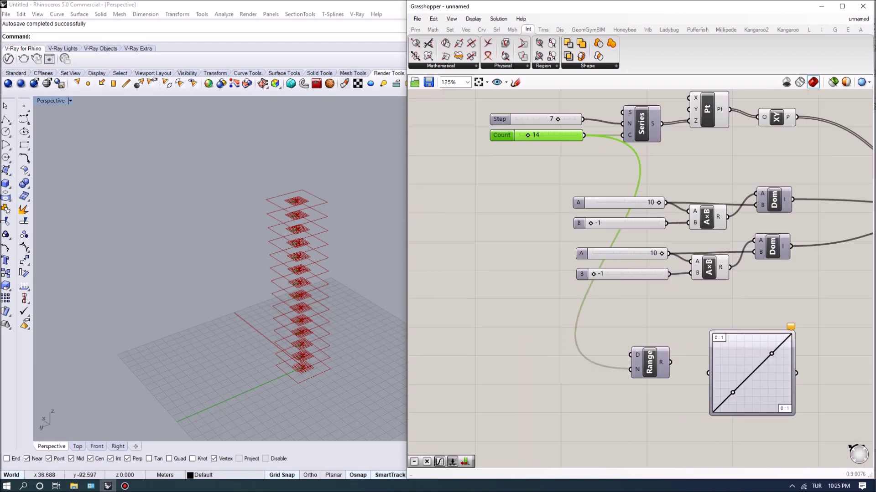
Add a Subtraction component, wire the Count slider into its A input, and feed its result into Range's N input
double_click(525, 342)
text(s)
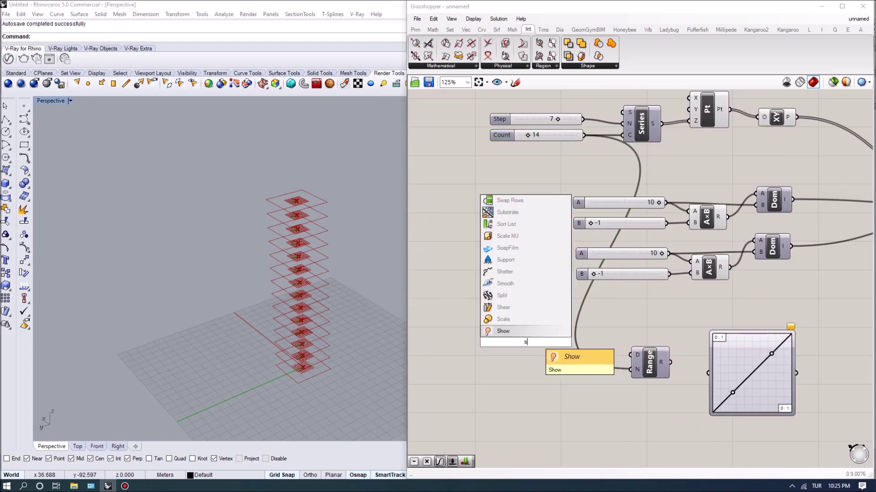
text(bu)
key(BackSpace)
text(ubtra)
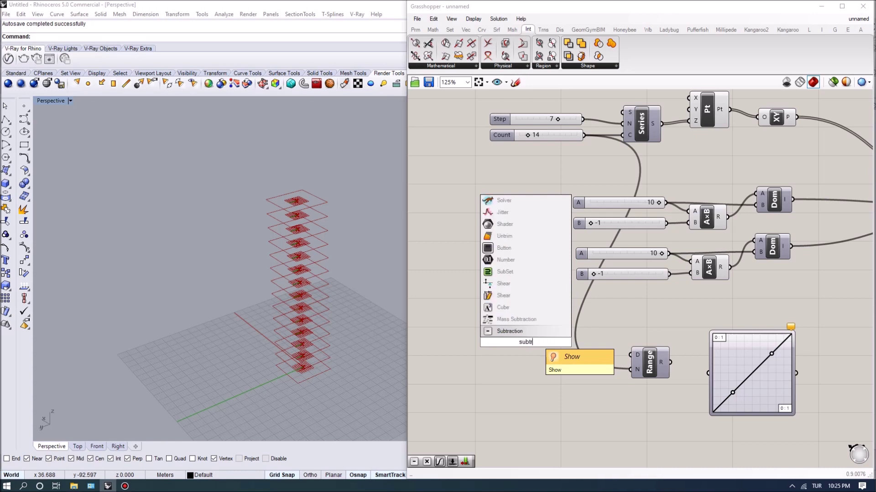
key(Return)
drag(584, 135, 631, 369)
Add a number slider set to 1 and wire it into the Subtraction component's B input
double_click(448, 363)
text(1)
key(Return)
Wire the Range output into the Graph Mapper, lower the Range component slightly, and inspect the mapper's output values
right_drag(681, 387, 624, 309)
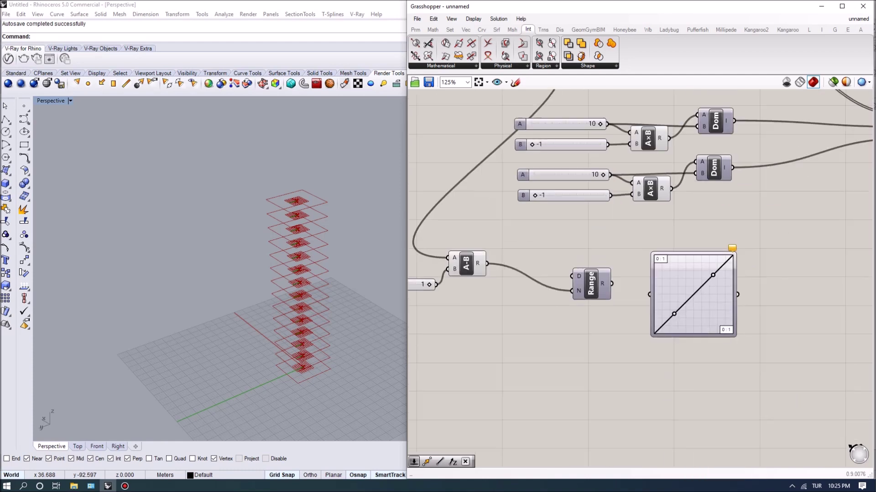
drag(611, 284, 649, 294)
drag(603, 293, 593, 297)
right_drag(648, 346, 494, 356)
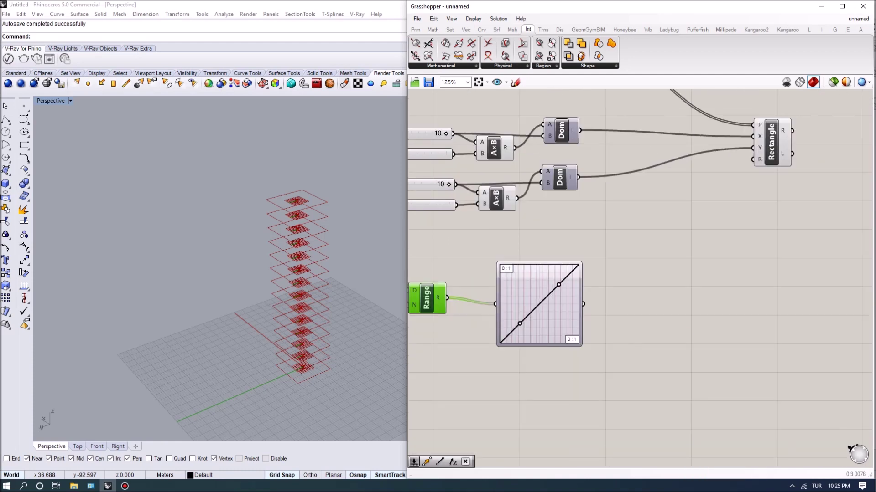
right_drag(574, 304, 536, 314)
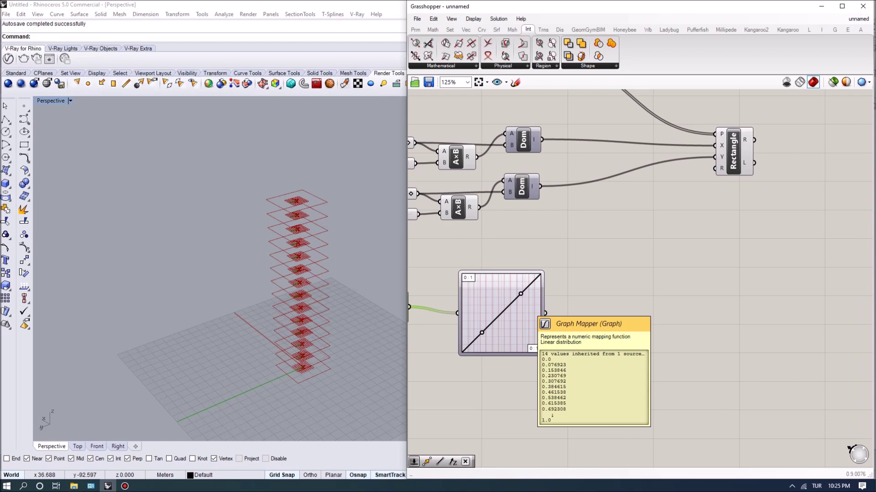
Add a Multiplication component, wire the Graph Mapper output into its A input, and move it away from the mapper
double_click(620, 304)
text(mult)
click(621, 270)
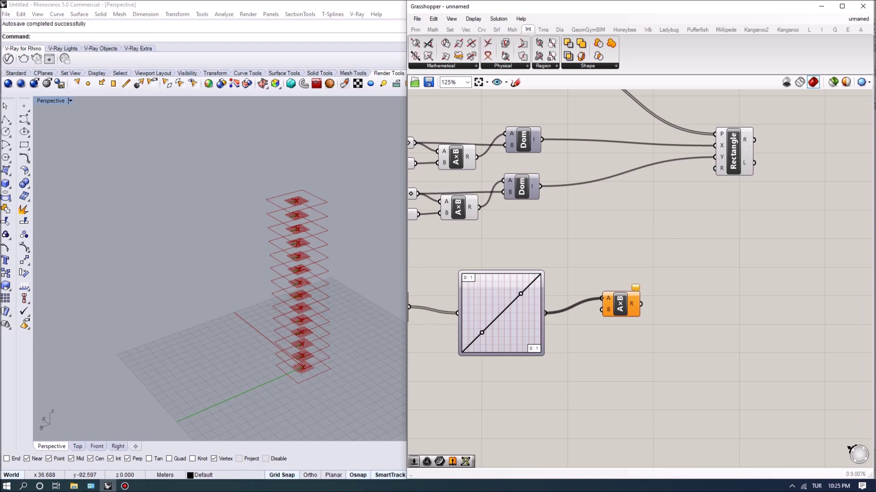
drag(601, 299, 602, 299)
drag(621, 304, 665, 332)
Add a number slider set to 180 below the Graph Mapper
double_click(557, 394)
text(180)
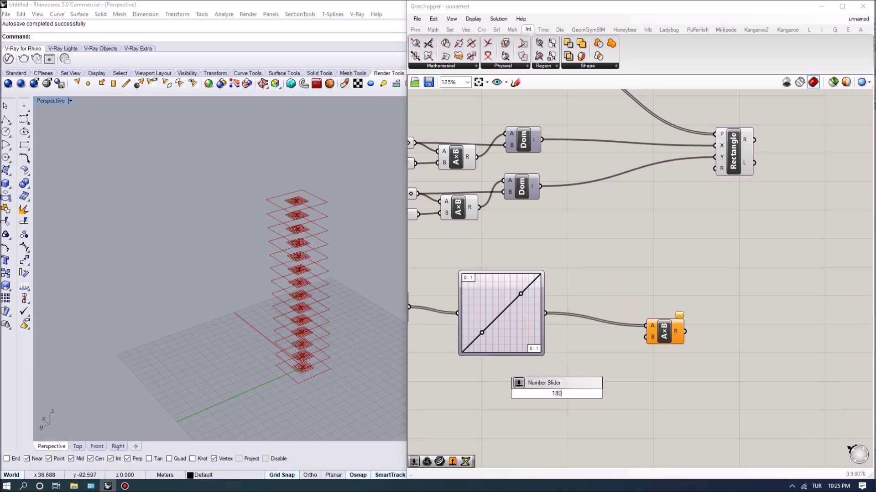
key(Return)
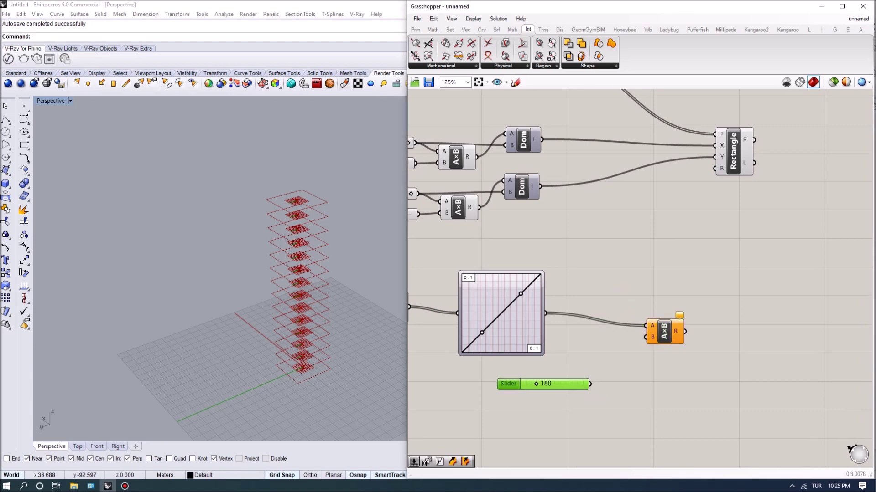
Move the Multiplication component closer to the Graph Mapper, wire the 180 slider into its B input, and inspect its result values
drag(664, 331, 628, 328)
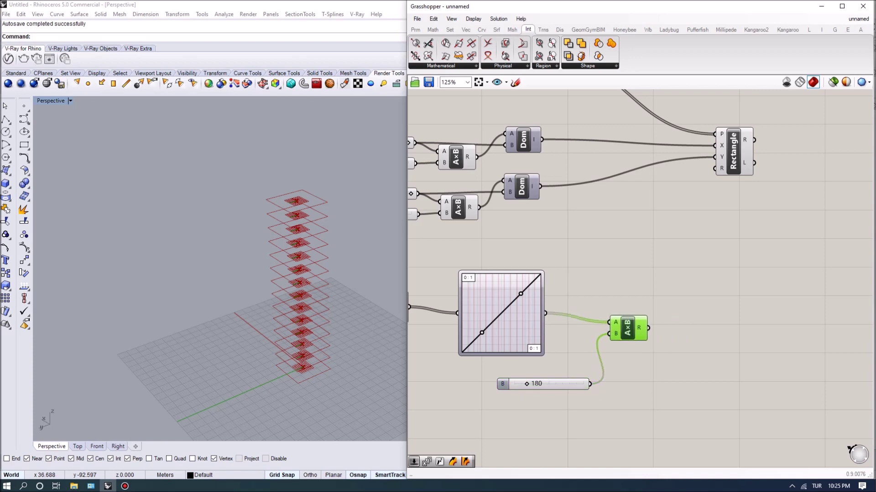
mouse_move(641, 329)
mouse_move(540, 279)
mouse_move(647, 328)
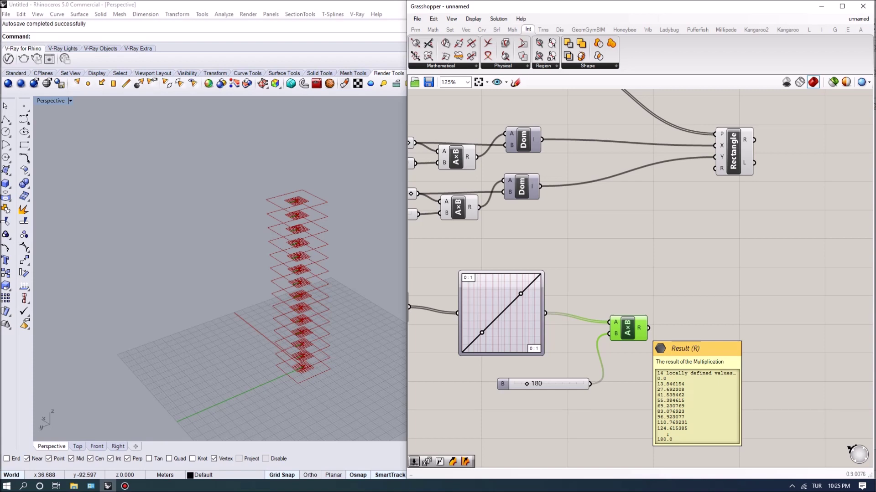
Tidy the layout by moving the 180 slider under the Graph Mapper and the Multiplication component closer beside it
drag(503, 384, 466, 374)
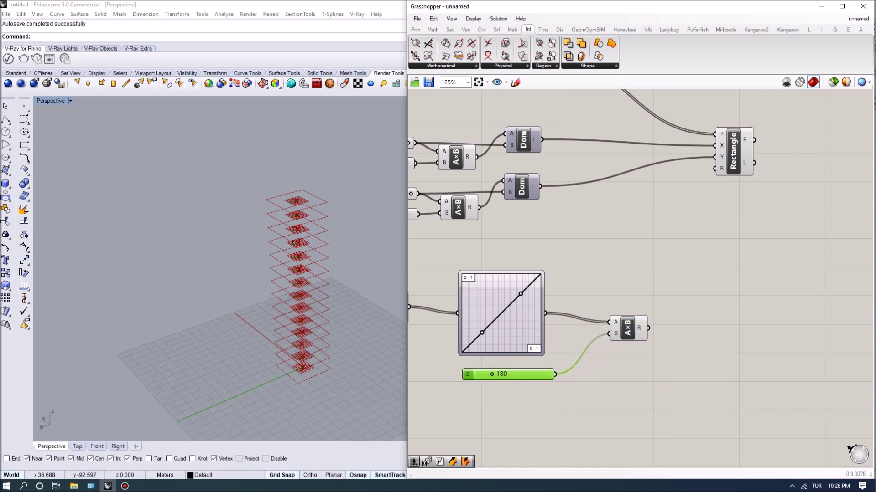
right_drag(566, 356, 553, 364)
drag(615, 337, 598, 327)
Add a Rotate Plane component to the right of the Multiplication component
right_drag(673, 281, 663, 304)
double_click(662, 304)
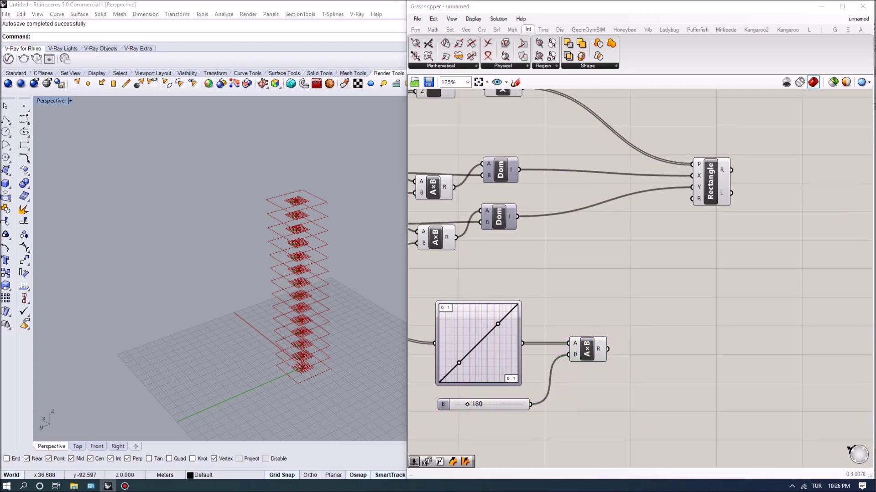
text(rota)
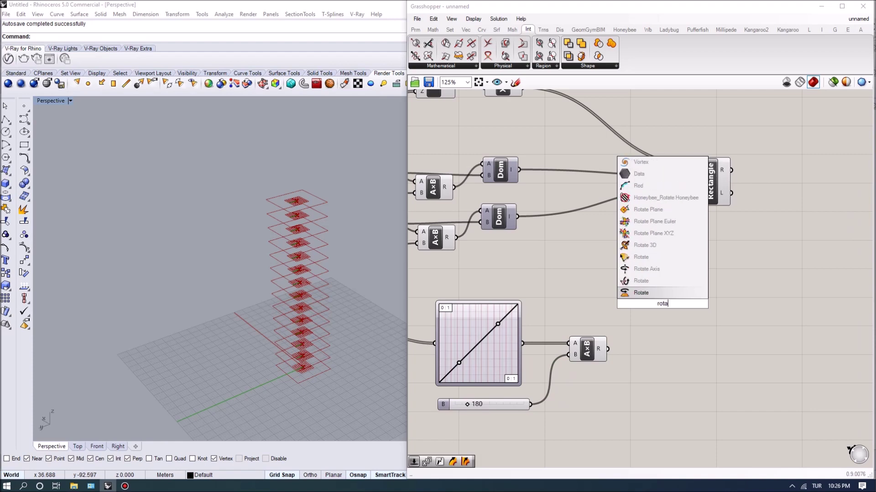
click(657, 211)
right_drag(660, 237, 693, 265)
drag(621, 377, 618, 373)
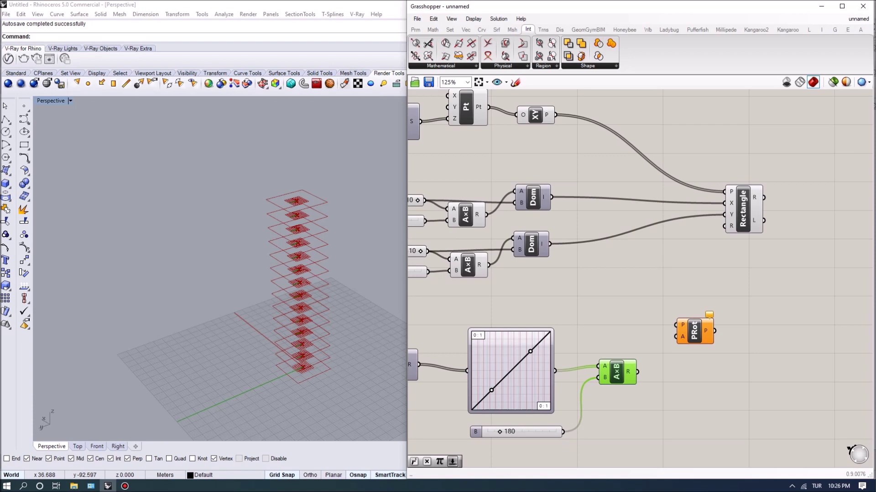
Add a Radians component that converts the Multiplication result and feeds the Rotate Plane's A input
scroll(651, 441, up, 2)
drag(719, 269, 726, 264)
double_click(669, 324)
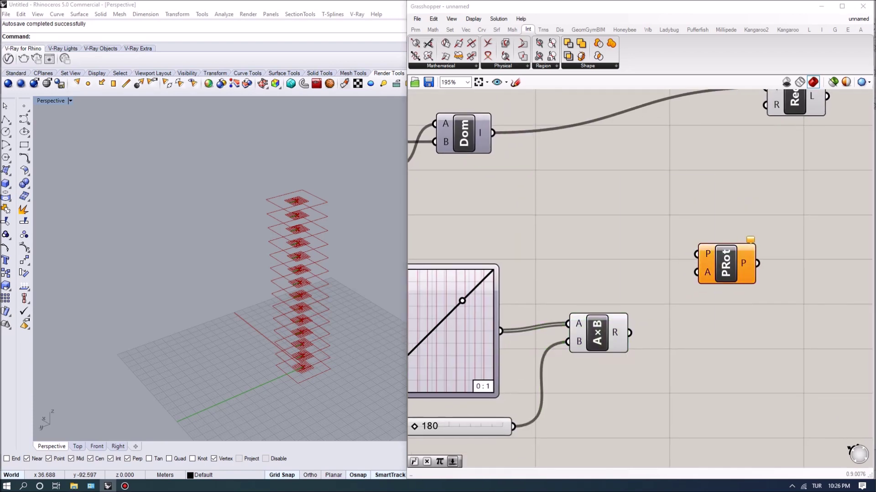
text(radi)
key(Return)
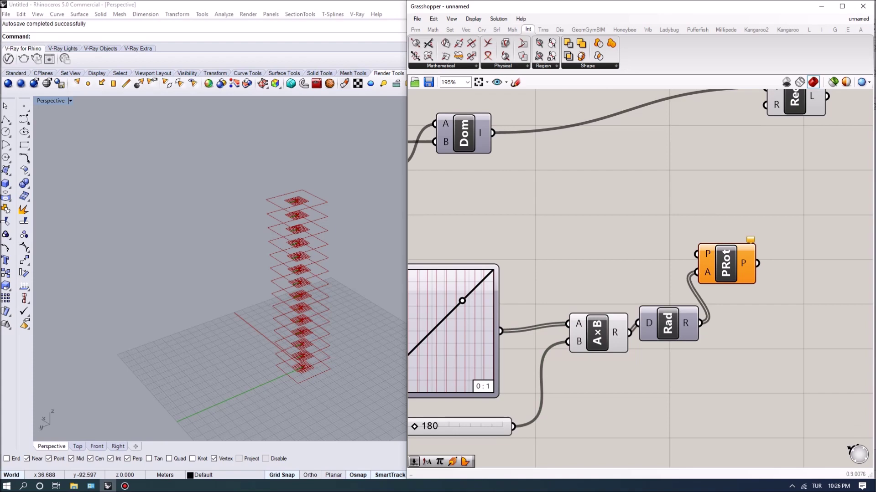
Wire the XY Plane output into the Rotate Plane component's P input
scroll(762, 465, down, 3)
drag(595, 126, 752, 338)
right_drag(712, 292, 754, 265)
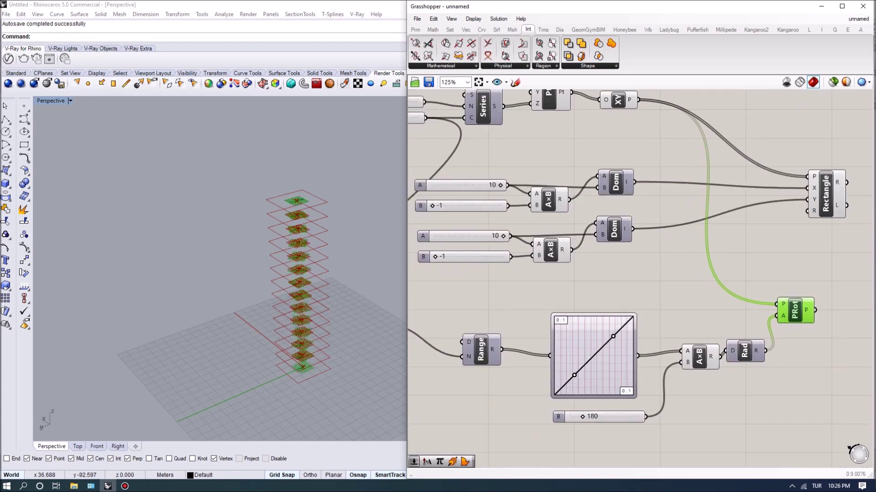
scroll(795, 310, up, 1)
right_drag(795, 310, 783, 352)
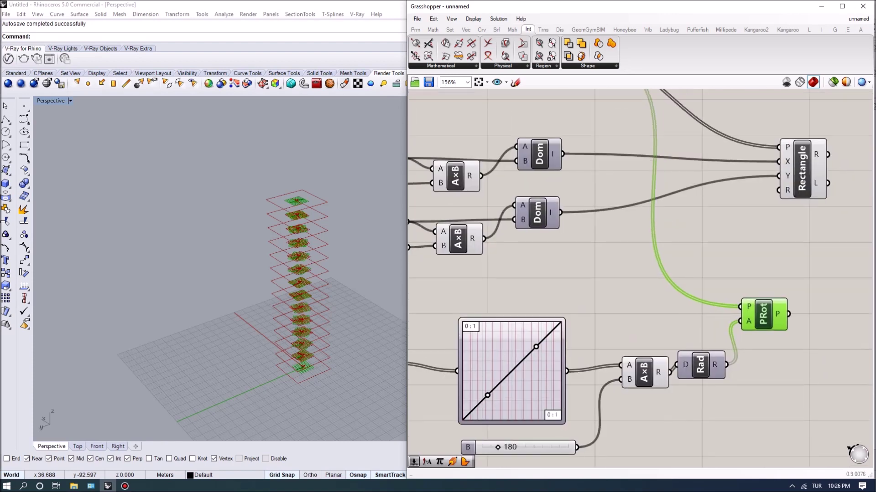
scroll(751, 356, down, 2)
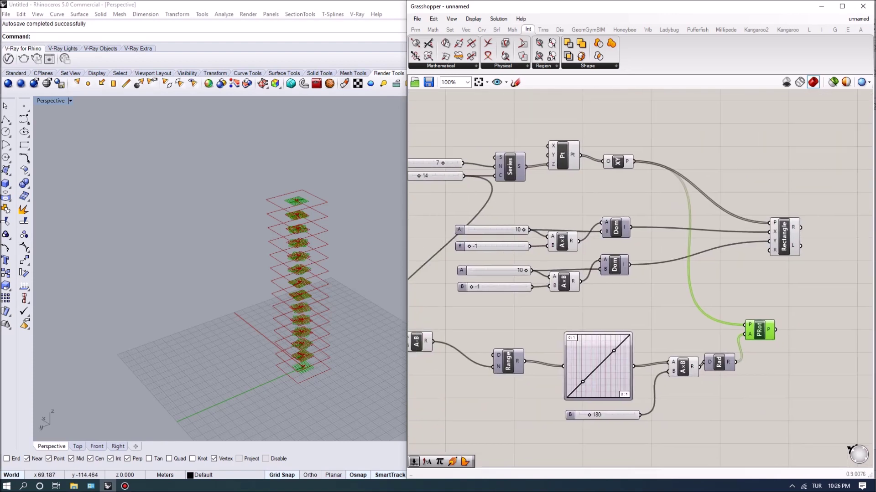
Turn off the preview of the Point and XY Plane components so only the rotated planes and rectangles are drawn
click(499, 19)
click(528, 155)
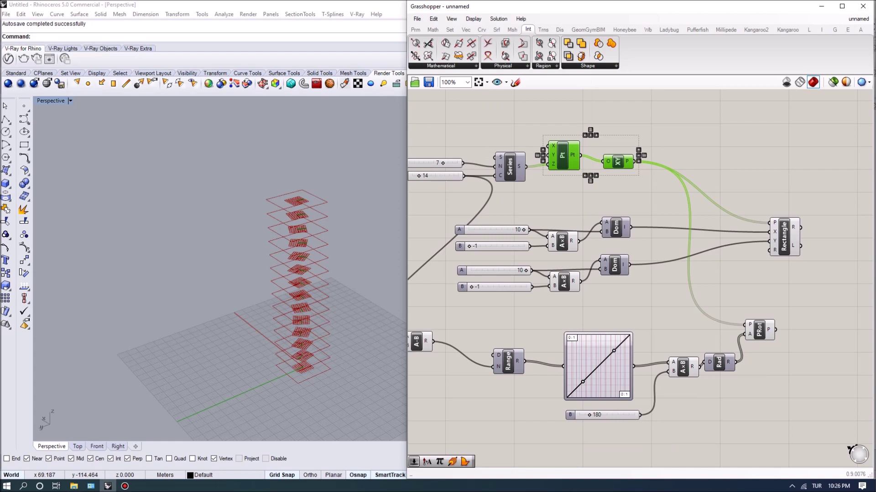
right_drag(570, 201, 461, 182)
scroll(308, 373, up, 4)
right_drag(312, 329, 313, 355)
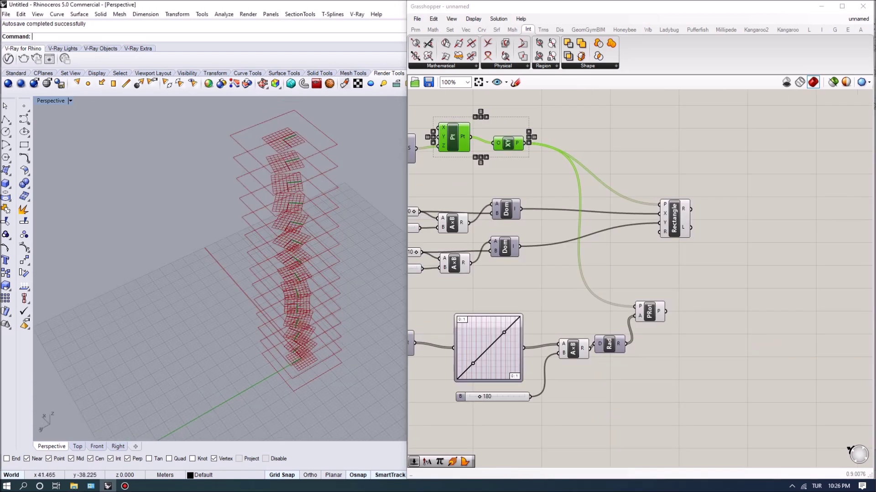
Feed the Rotate Plane output into the Rectangle's P input in place of the XY planes, and move the Rectangle component lower
right_drag(556, 242, 547, 265)
drag(648, 274, 731, 301)
right_drag(326, 305, 338, 255)
scroll(339, 255, down, 5)
scroll(354, 210, up, 4)
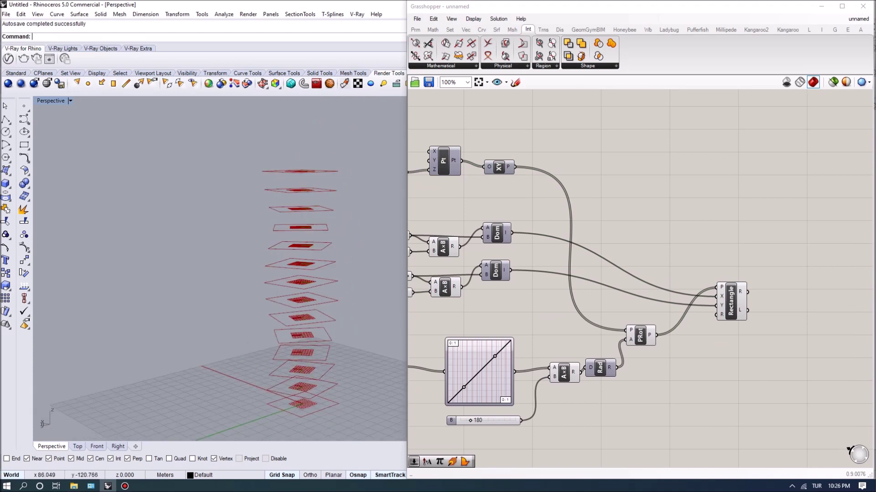
Try a different linear twist by moving the Graph Mapper's two points to its edges and setting the multiplier slider to 111
right_drag(517, 350, 581, 323)
scroll(581, 323, up, 2)
drag(546, 331, 563, 337)
right_drag(354, 279, 320, 301)
drag(498, 380, 472, 405)
mouse_move(508, 432)
mouse_down()
mouse_move(493, 432)
mouse_move(501, 432)
mouse_up()
drag(564, 337, 571, 319)
right_drag(196, 292, 225, 282)
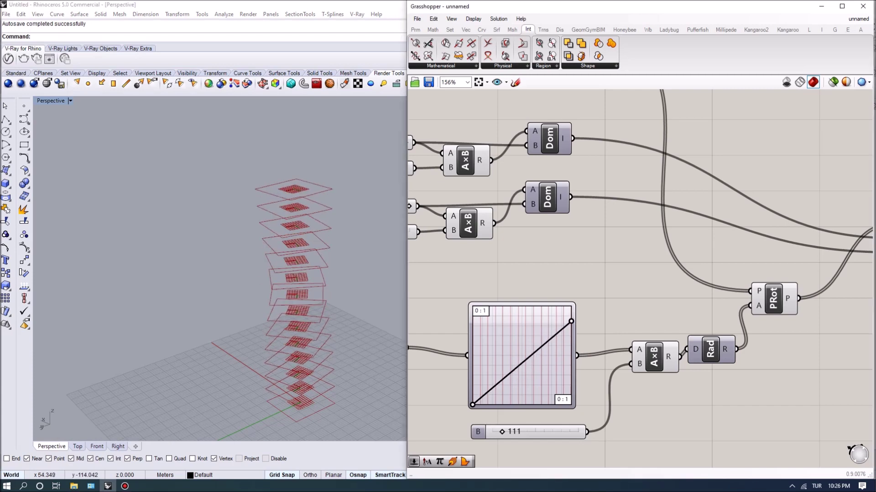
Switch the Graph Mapper to a Bezier graph and pull its two handles downward into an S-shaped curve
right_click(508, 327)
mouse_move(543, 457)
click(616, 372)
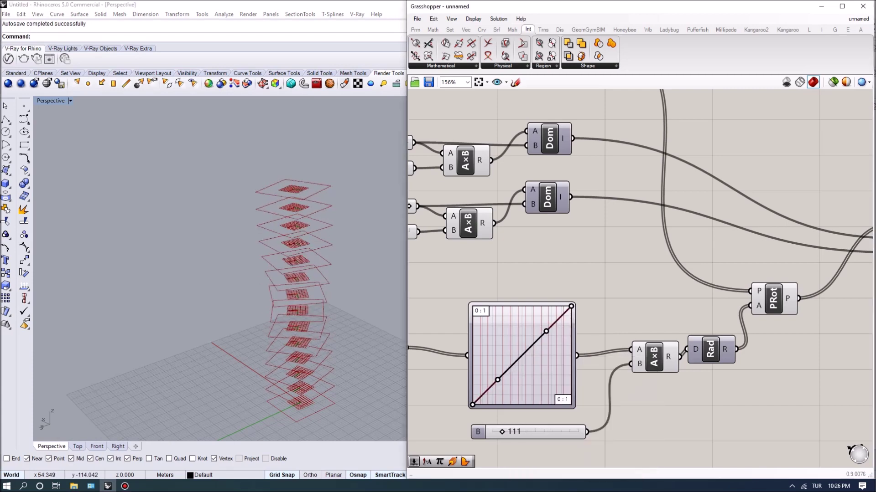
drag(498, 379, 528, 405)
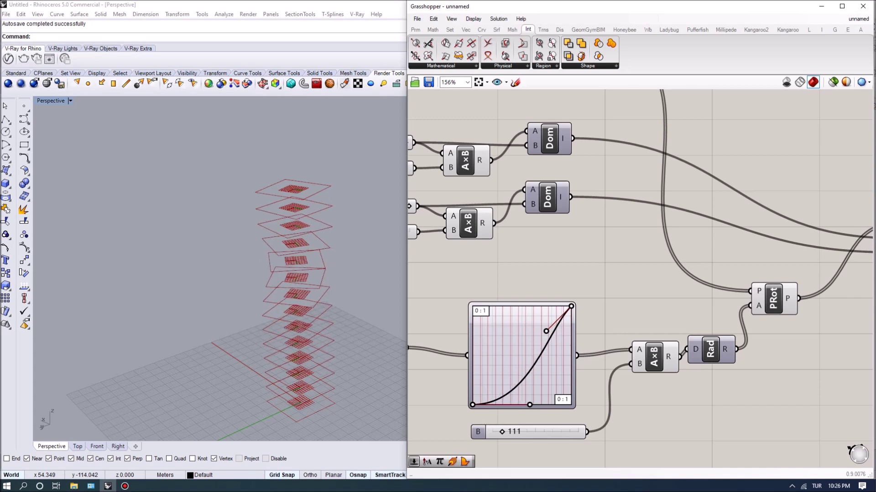
drag(546, 331, 571, 353)
drag(520, 307, 519, 372)
drag(574, 353, 570, 306)
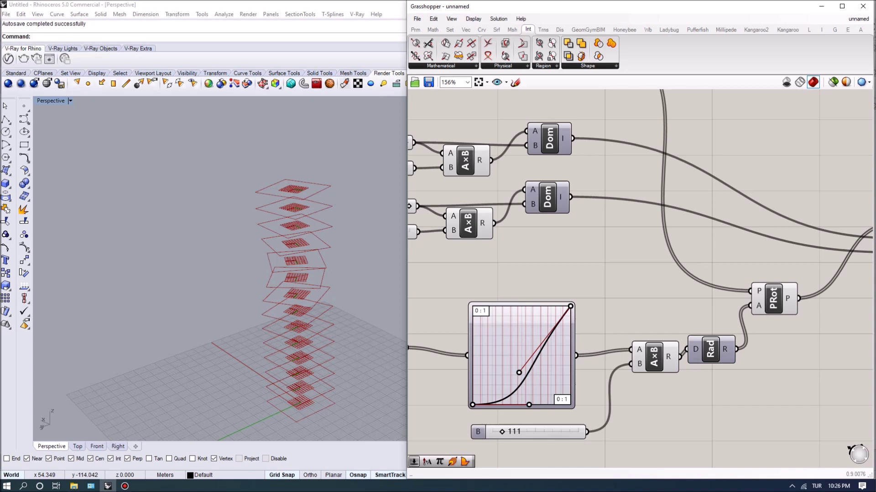
Pull the Bezier handles to the graph's side edges for a steep start and end, and set the multiplier slider to 244
drag(518, 373, 564, 353)
drag(502, 432, 478, 349)
mouse_move(564, 352)
mouse_down()
mouse_move(511, 347)
mouse_move(570, 358)
mouse_up()
Move the Step and Count sliders further from the Series component, and set Step to 3 and Count to 36
scroll(578, 275, down, 4)
right_drag(577, 275, 729, 355)
scroll(587, 262, up, 5)
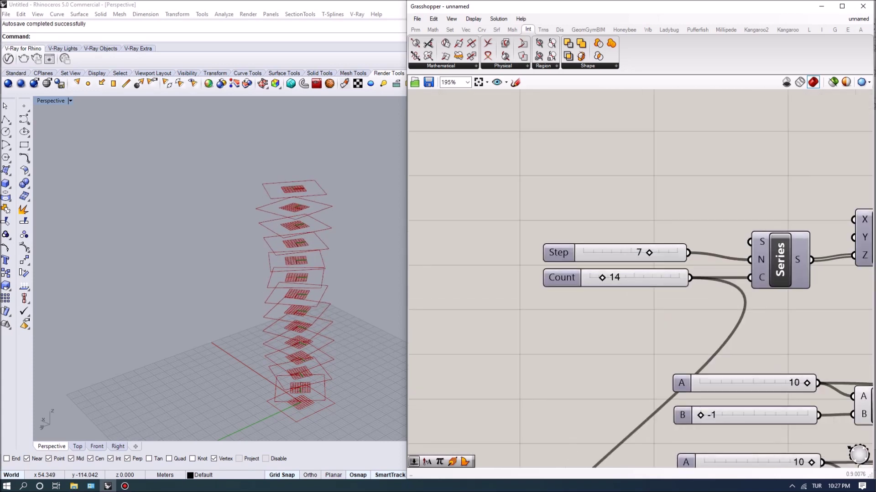
drag(611, 315, 531, 232)
drag(562, 277, 492, 272)
click(529, 324)
drag(580, 247, 552, 272)
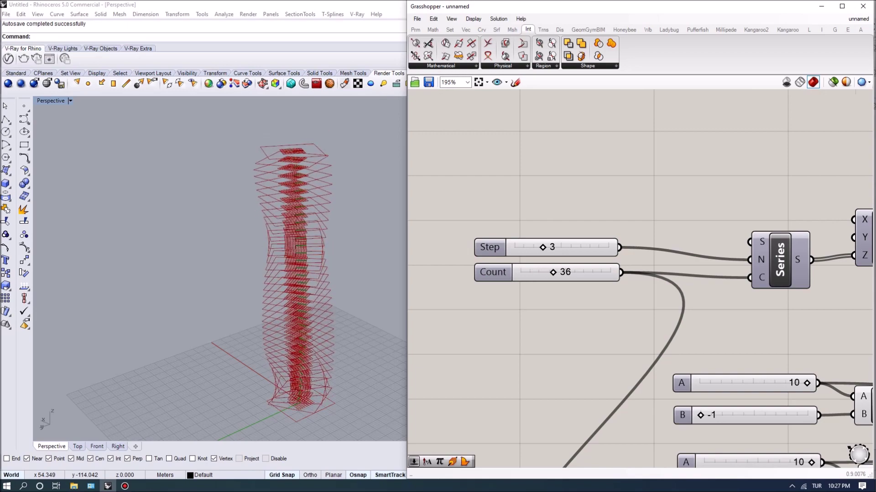
Set the Series inputs to a Count of 15 and a Step of 10
right_drag(338, 255, 333, 276)
right_drag(506, 223, 471, 179)
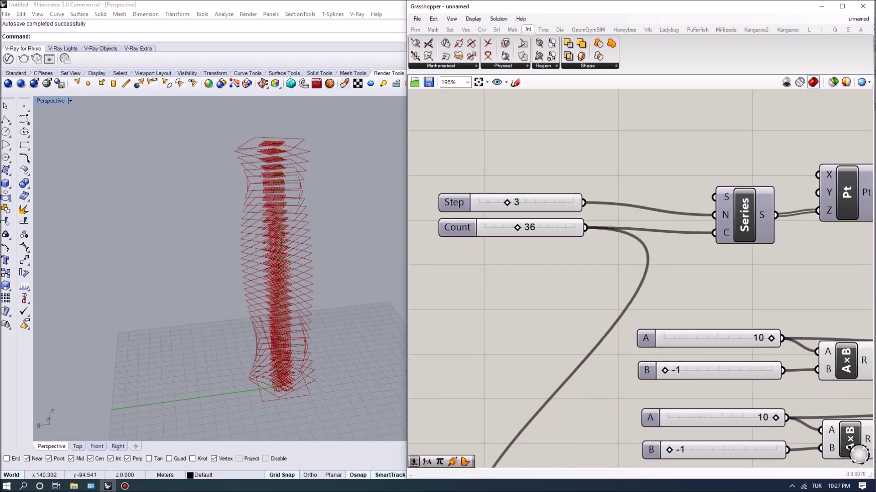
scroll(469, 178, down, 2)
scroll(485, 177, up, 4)
drag(511, 236, 489, 236)
drag(498, 205, 557, 205)
scroll(295, 315, down, 6)
right_drag(283, 278, 301, 278)
scroll(292, 260, up, 4)
drag(488, 236, 487, 237)
drag(556, 205, 580, 205)
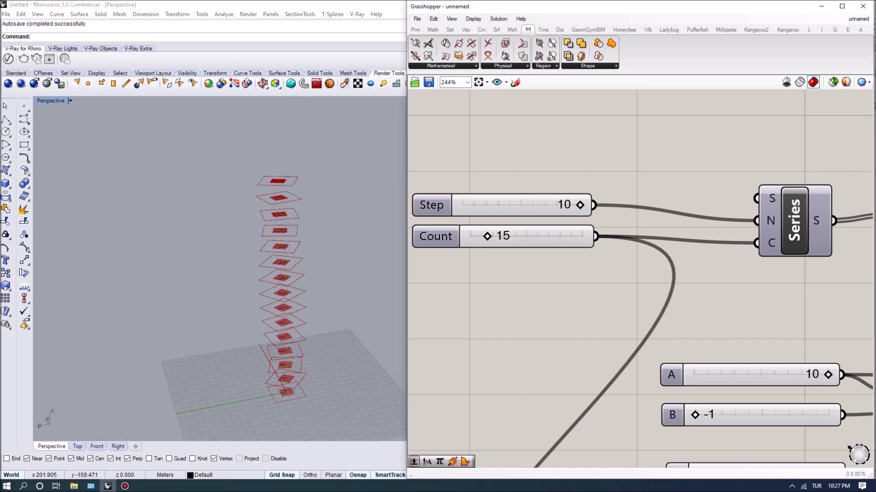
Reshape the Bezier graph by moving its end handle to the top edge and its start handle slightly inward
right_drag(292, 310, 324, 337)
right_drag(495, 292, 483, 249)
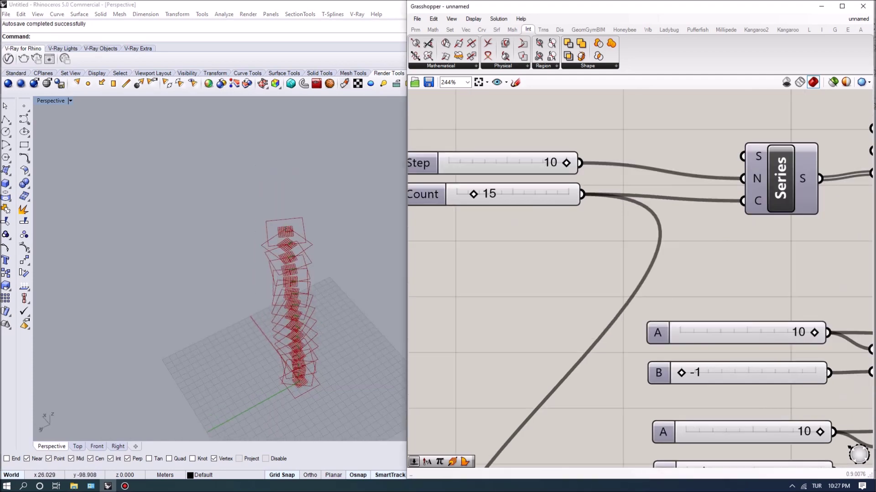
scroll(481, 249, down, 2)
right_drag(684, 365, 460, 168)
scroll(555, 301, up, 2)
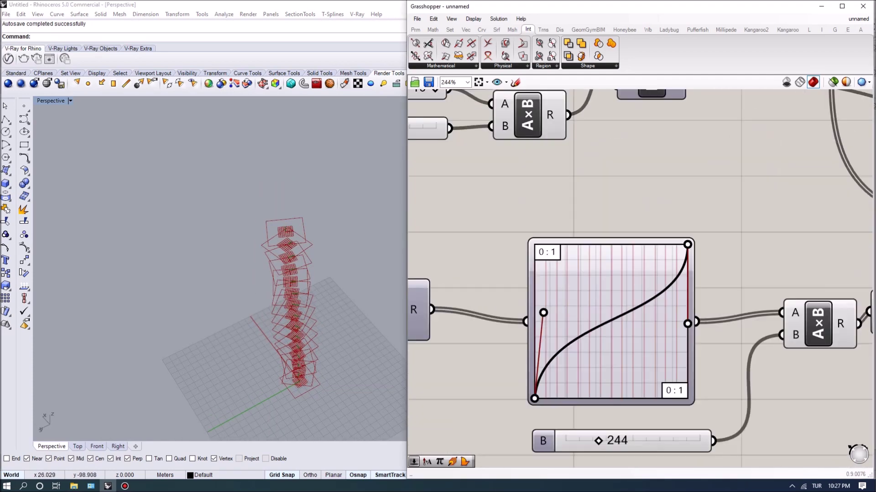
right_drag(372, 321, 373, 297)
drag(687, 324, 626, 245)
drag(543, 312, 565, 311)
Add a Loft component and wire the Rectangle's R output into its C input
scroll(626, 269, down, 5)
right_drag(816, 247, 574, 278)
scroll(574, 279, up, 3)
scroll(717, 222, up, 1)
double_click(704, 237)
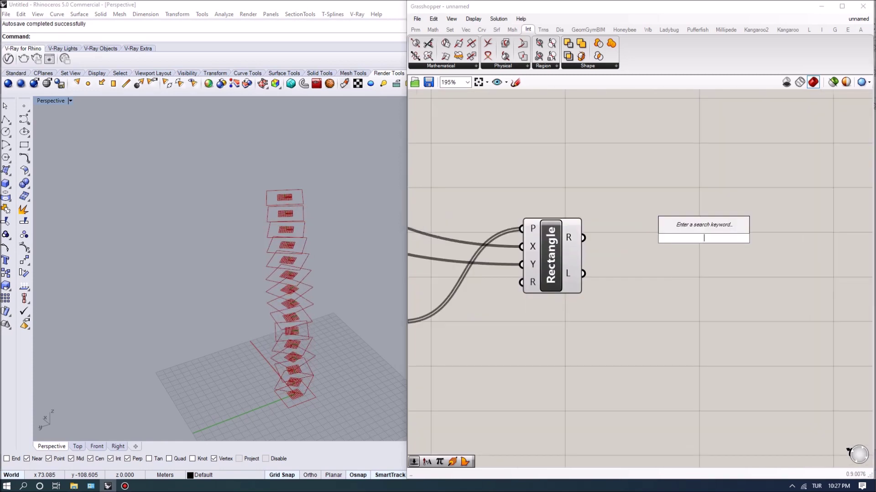
text(loft)
key(Return)
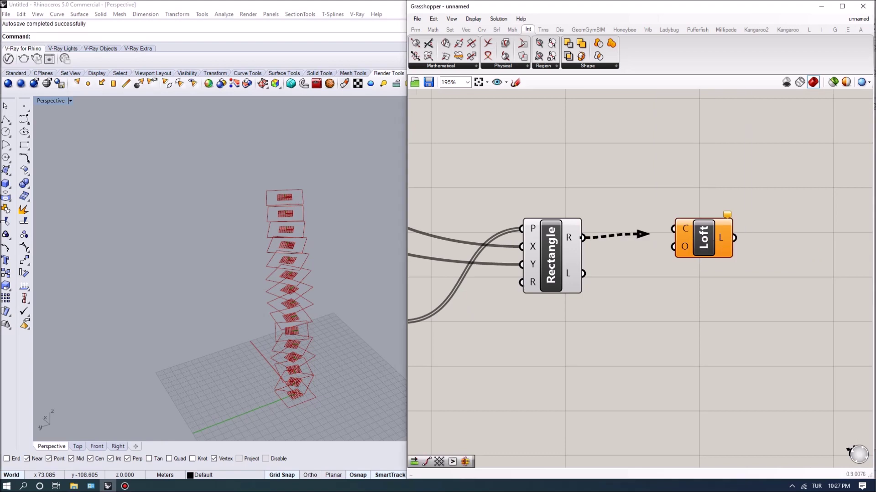
drag(650, 234, 658, 251)
Set the multiplier slider to 103, raise the Bezier curve's start point, and move its start handle out horizontally to soften the twist
right_drag(339, 358, 317, 329)
scroll(734, 283, down, 3)
right_drag(592, 292, 794, 298)
scroll(582, 367, up, 3)
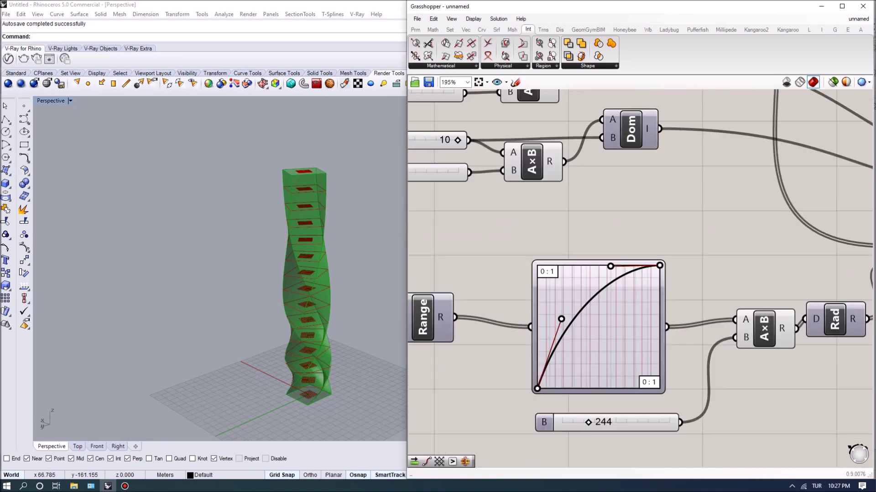
drag(538, 389, 537, 384)
drag(588, 422, 573, 423)
right_drag(386, 315, 360, 315)
drag(537, 384, 593, 323)
mouse_move(309, 344)
right_down()
mouse_move(279, 319)
mouse_move(246, 318)
mouse_move(296, 326)
mouse_move(320, 388)
mouse_move(315, 337)
right_up()
Move the Loft component closer to the Rectangle component
click(476, 234)
scroll(475, 234, down, 4)
scroll(855, 190, up, 4)
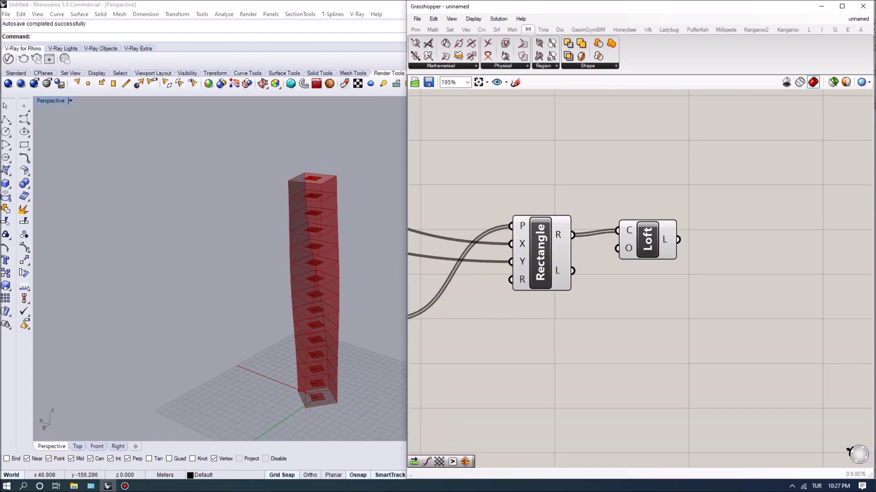
drag(648, 239, 641, 243)
Examine the lofted tower's twist from several angles and distances alongside the complete definition
scroll(568, 268, down, 4)
right_drag(524, 310, 781, 363)
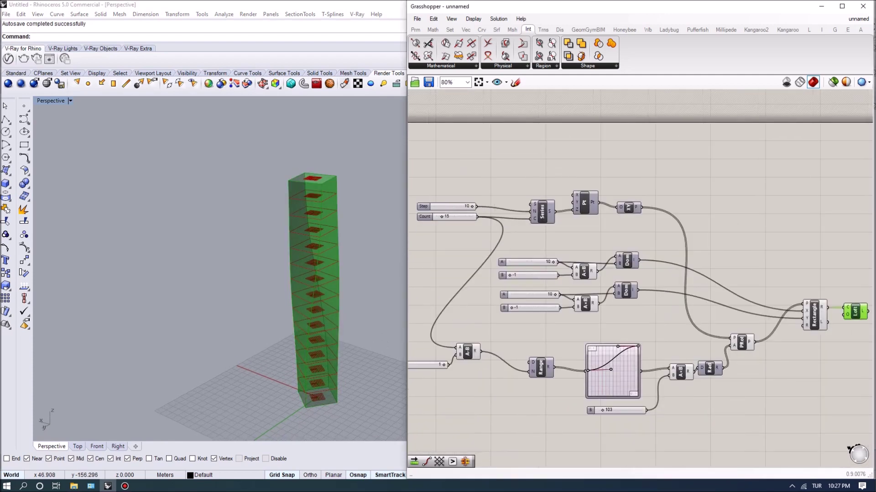
right_drag(218, 228, 159, 217)
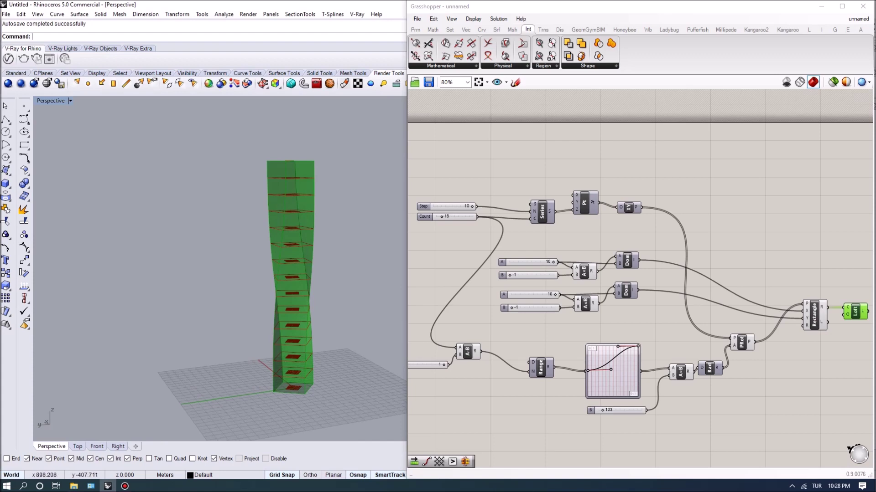
right_drag(182, 219, 221, 256)
scroll(288, 372, up, 4)
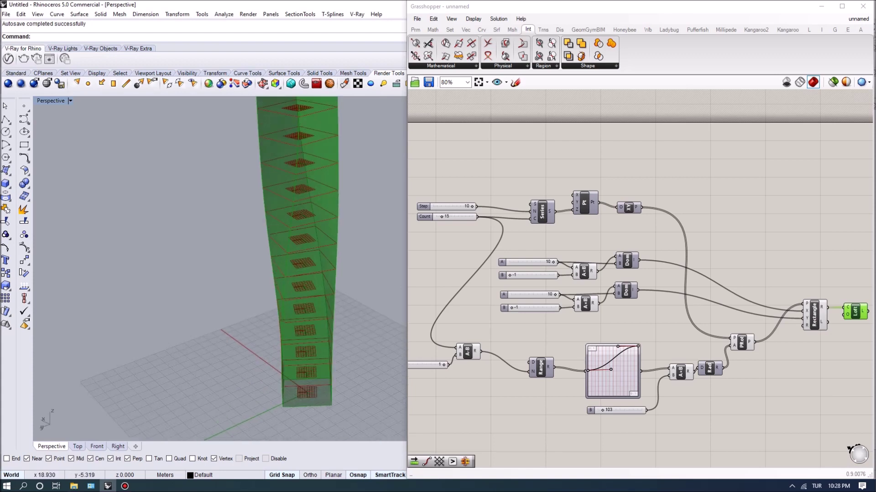
scroll(297, 320, down, 3)
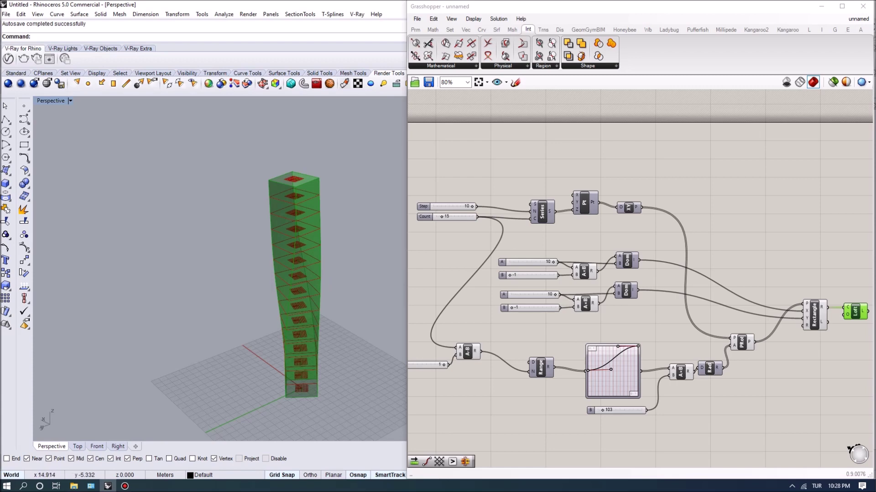
right_drag(232, 310, 226, 281)
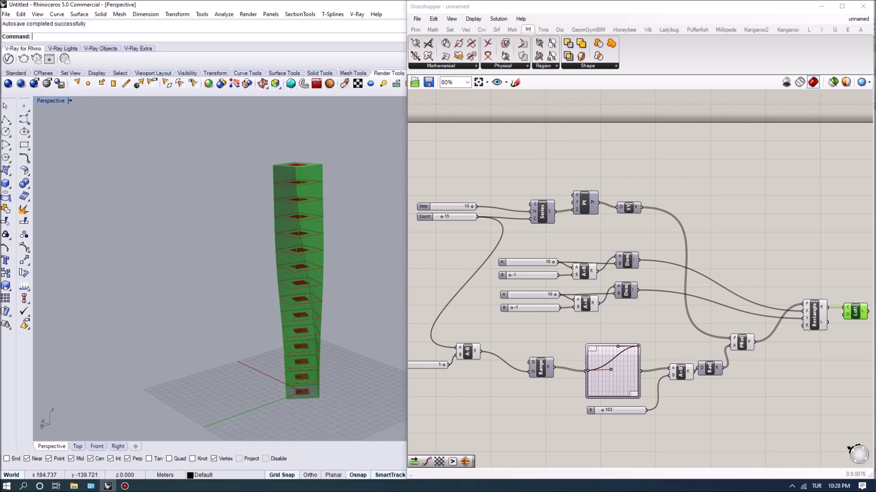